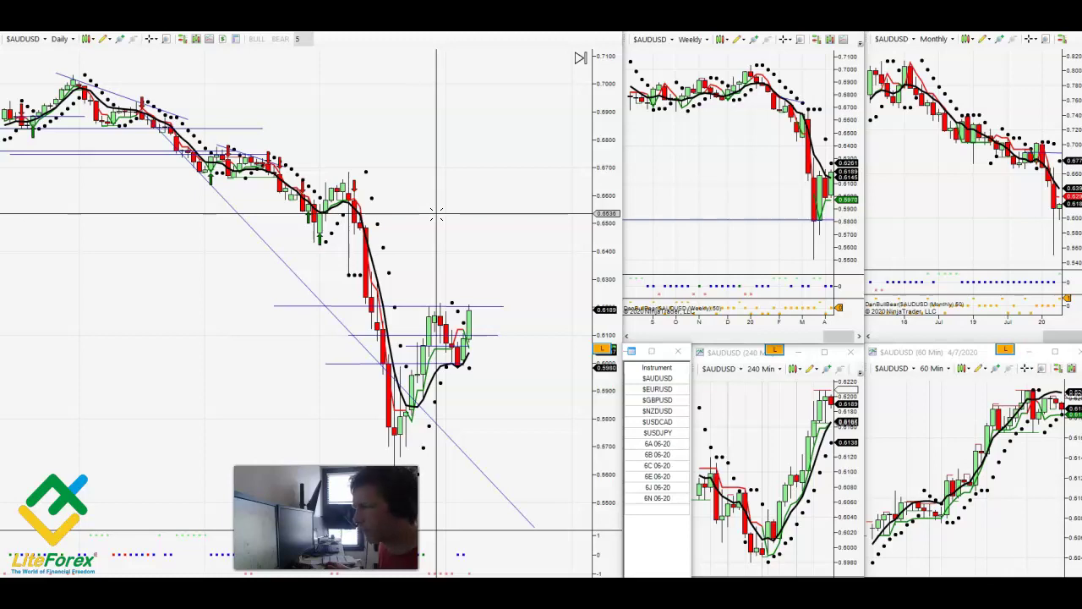
Step: Examine AUDUSD price action near the recent highs on the daily chart, and the latest candles on the weekly and monthly charts
scroll(780, 195, down, 3)
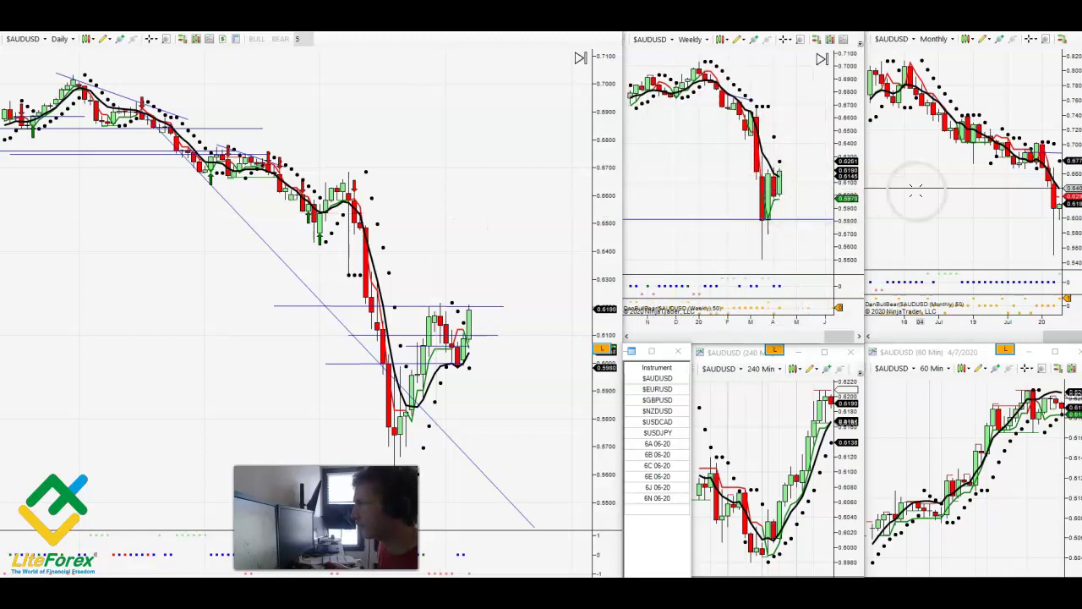
scroll(932, 187, down, 4)
scroll(778, 394, down, 5)
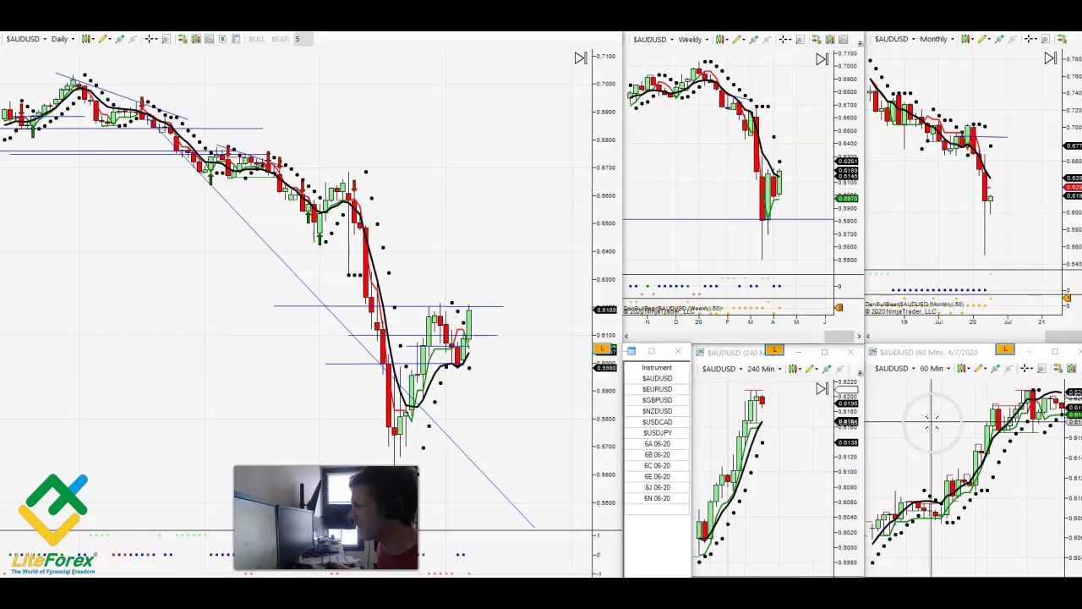
scroll(927, 426, down, 5)
scroll(803, 453, down, 3)
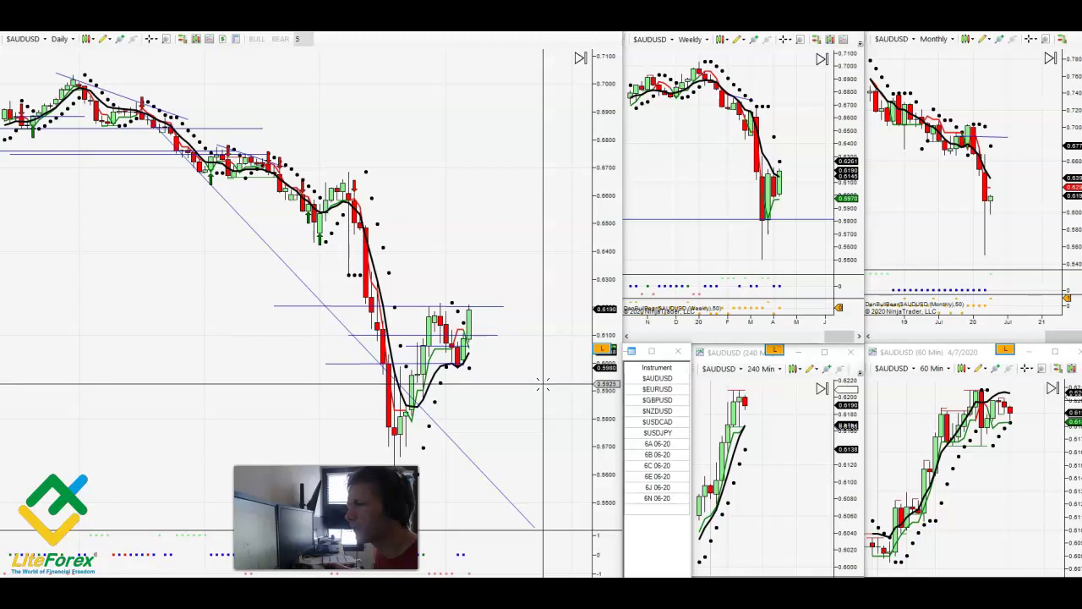
scroll(543, 384, up, 2)
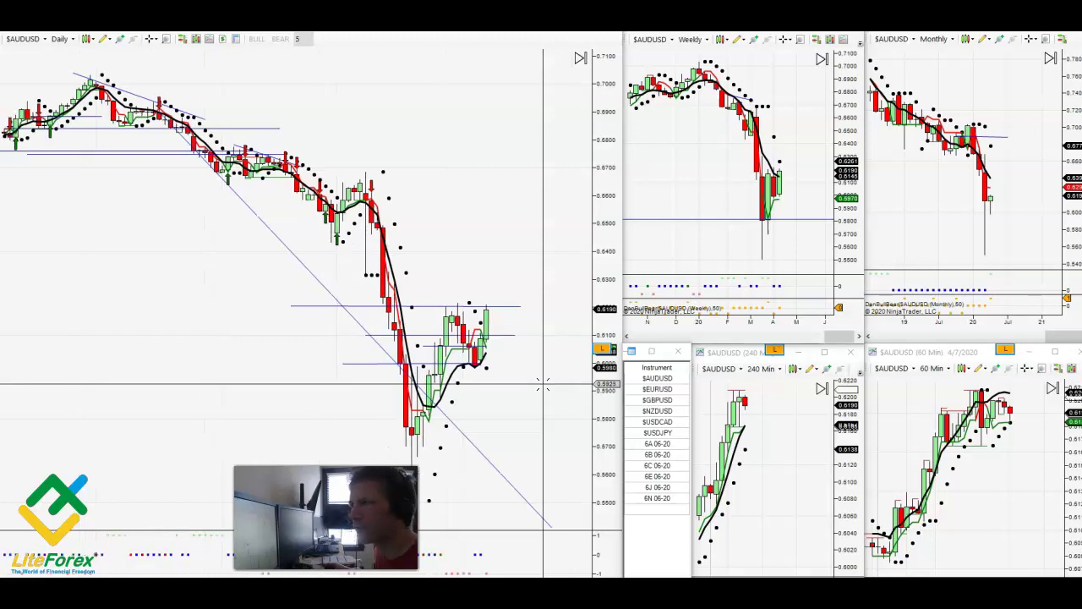
click(526, 389)
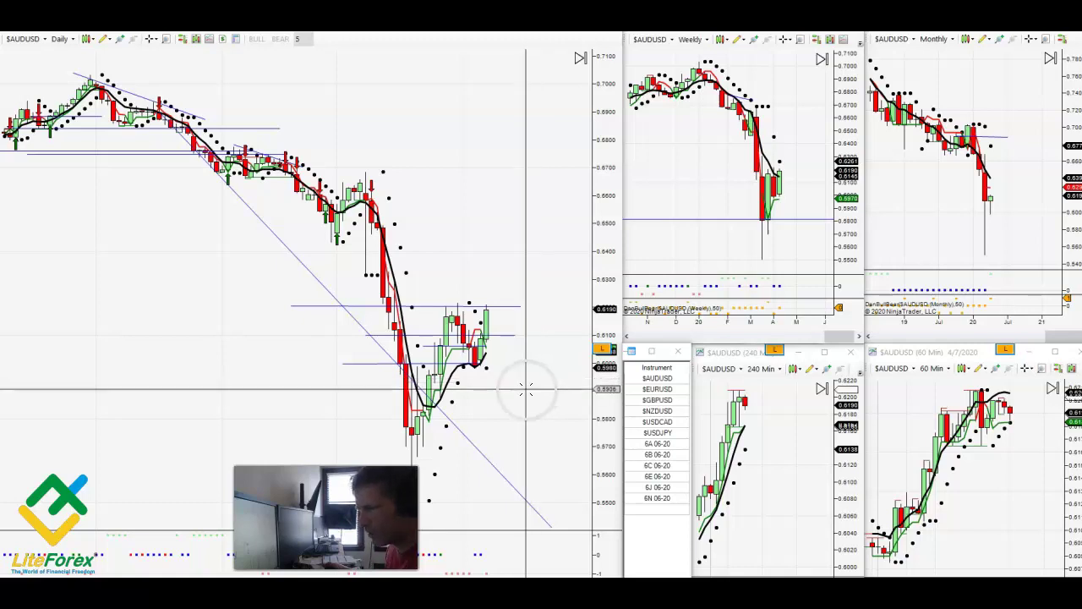
scroll(525, 390, up, 2)
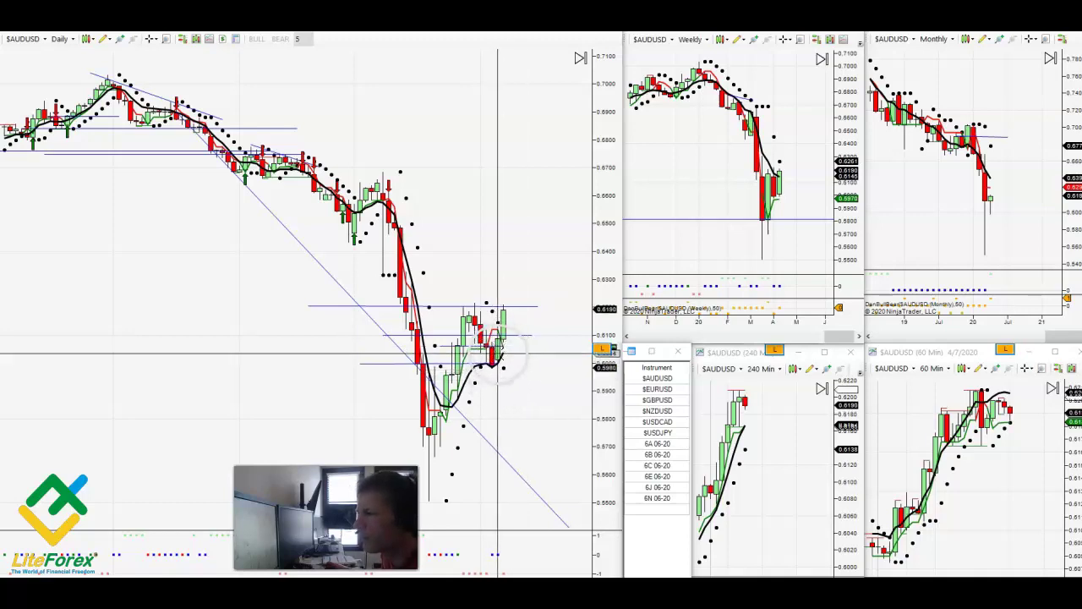
middle_click(500, 349)
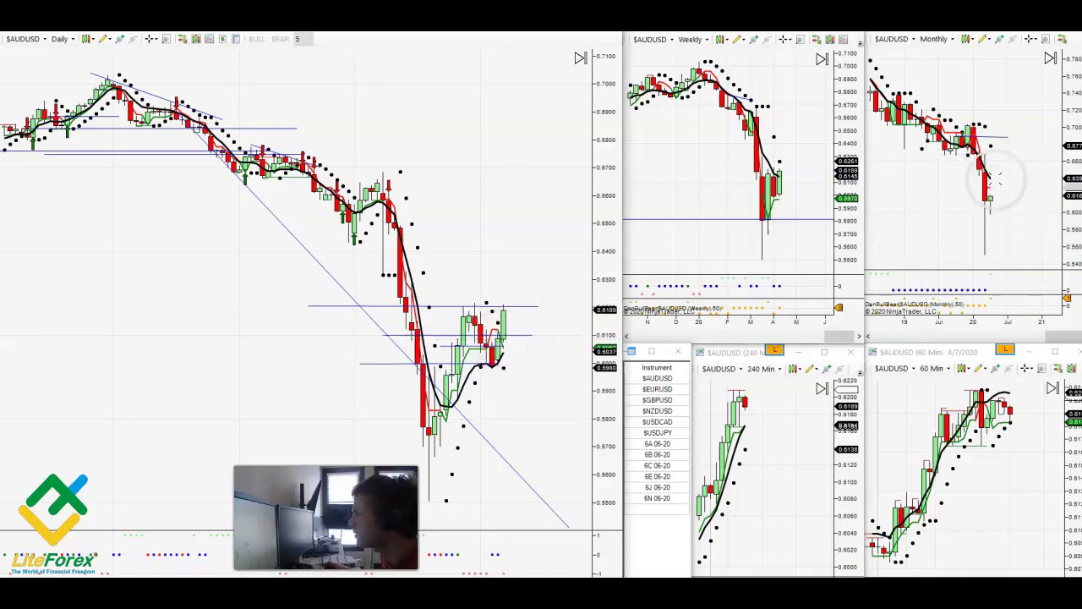
drag(763, 225, 745, 230)
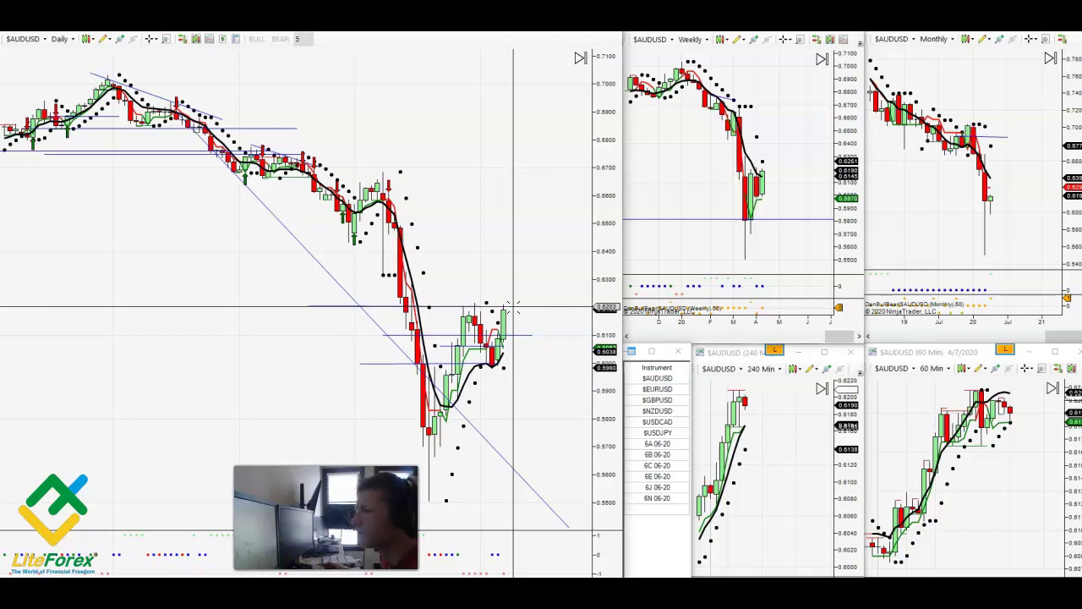
click(462, 308)
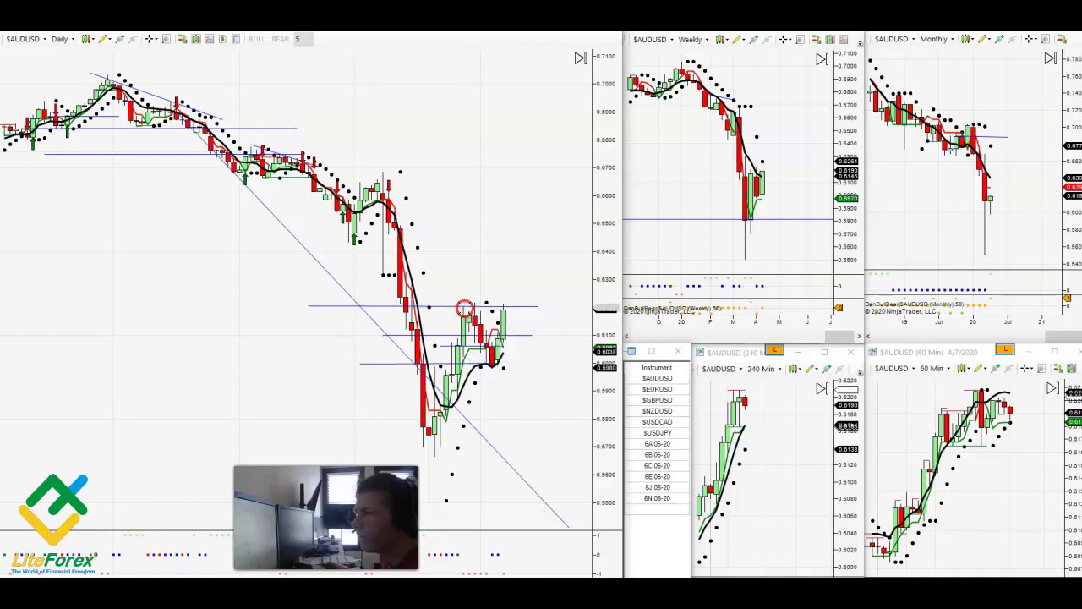
middle_click(475, 305)
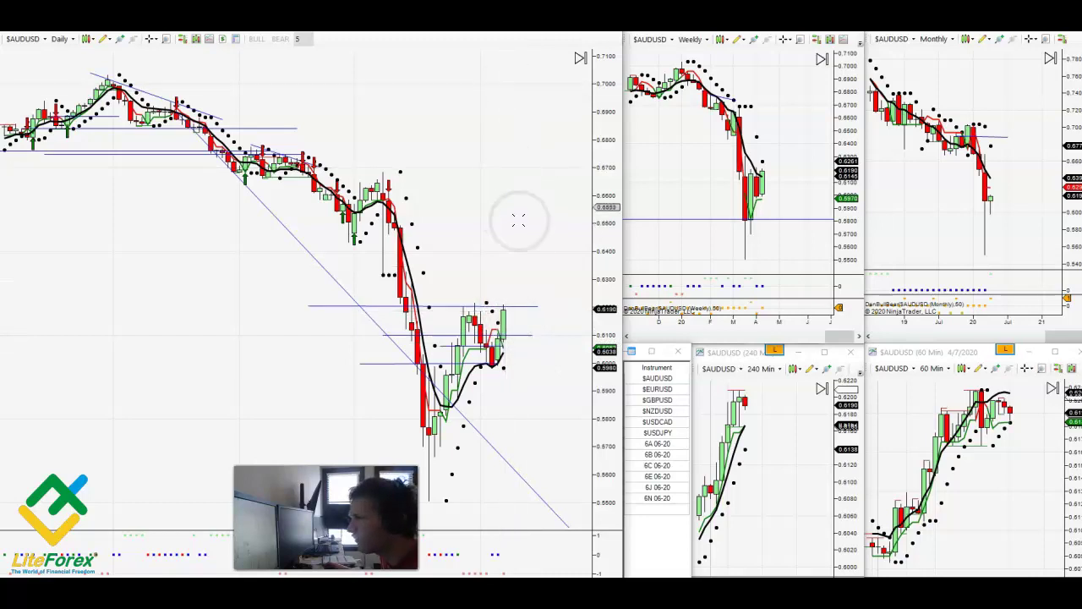
Step: Inspect the latest AUDUSD candles near the recent high on the 240-minute chart and the recent low on the 60-minute chart
scroll(777, 425, down, 3)
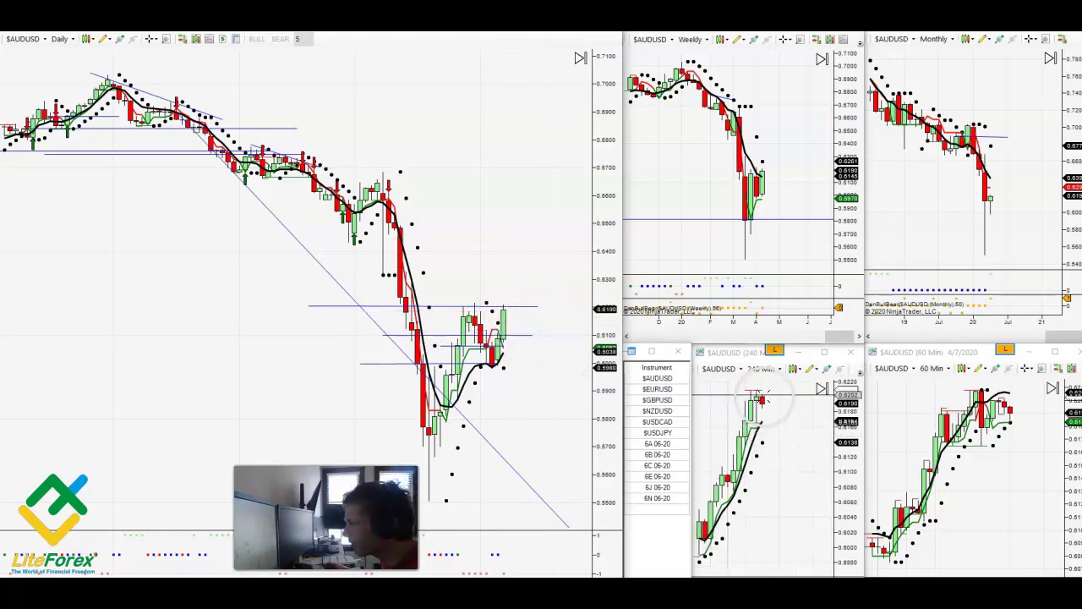
middle_click(752, 393)
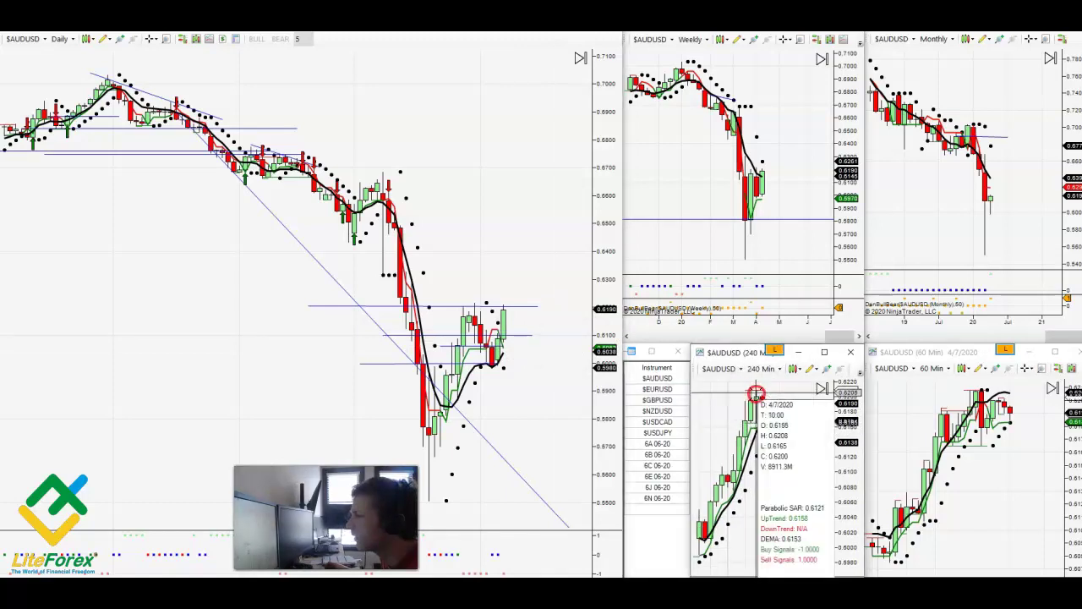
middle_click(757, 395)
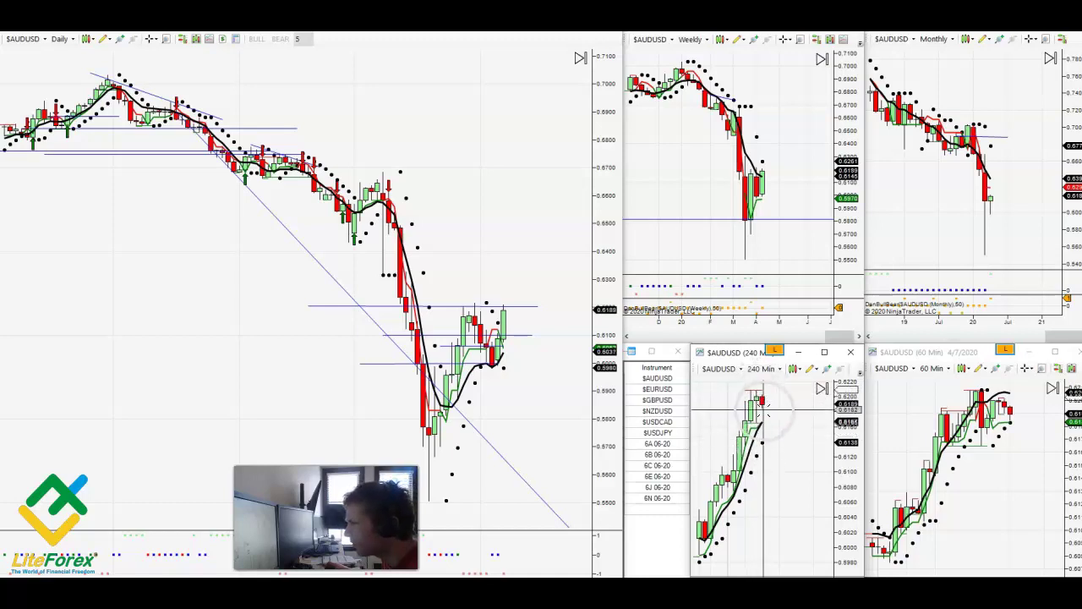
scroll(967, 447, down, 1)
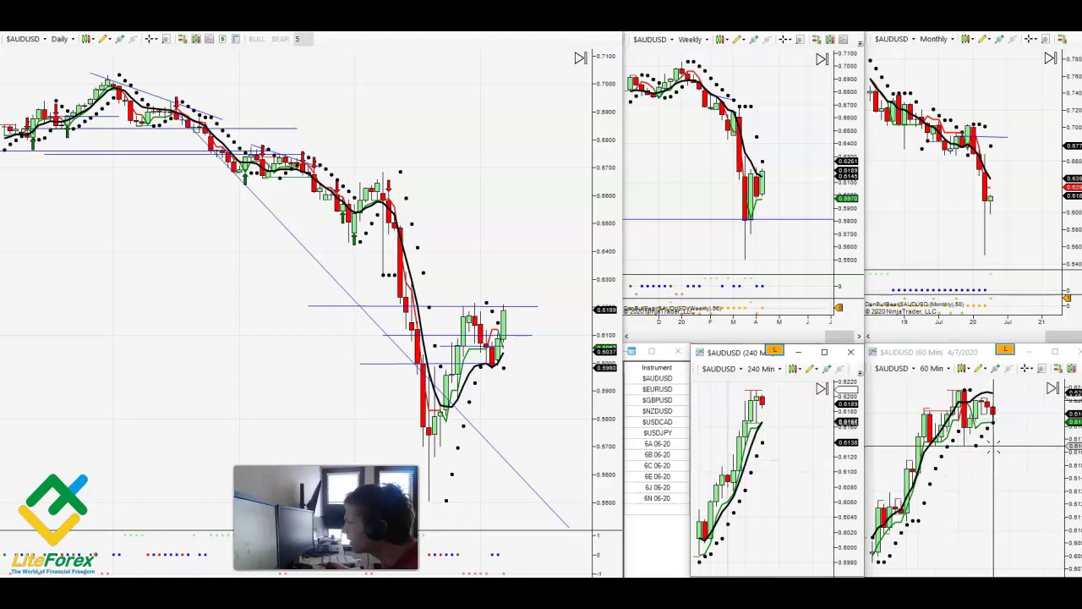
middle_click(995, 447)
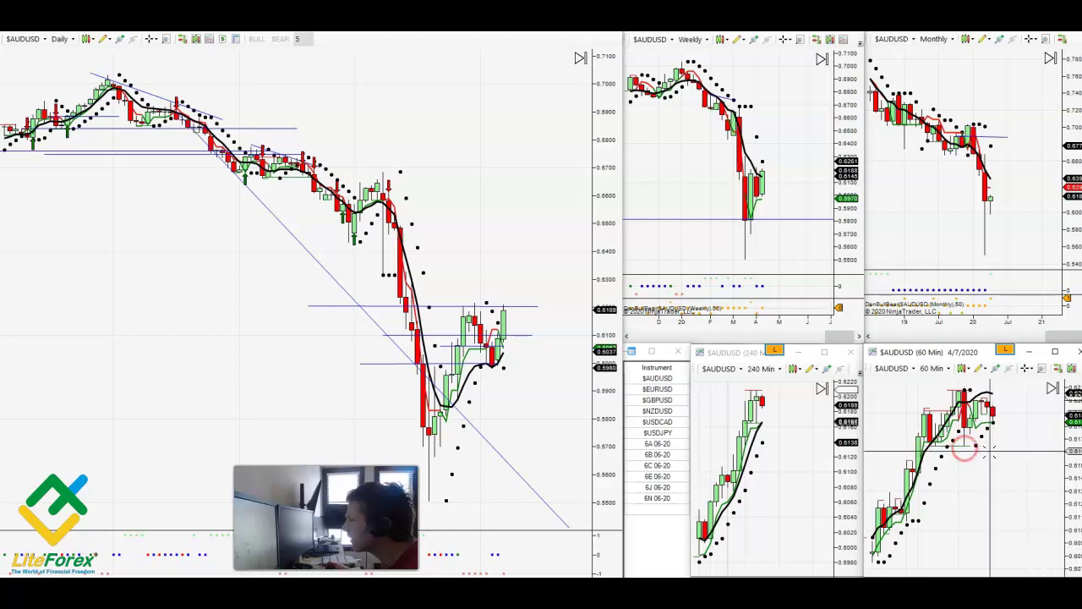
Step: Draw horizontal lines at the 60-minute chart's recent low and high, and raise the daily chart's 0.6100 line to about 0.6155
scroll(994, 447, down, 1)
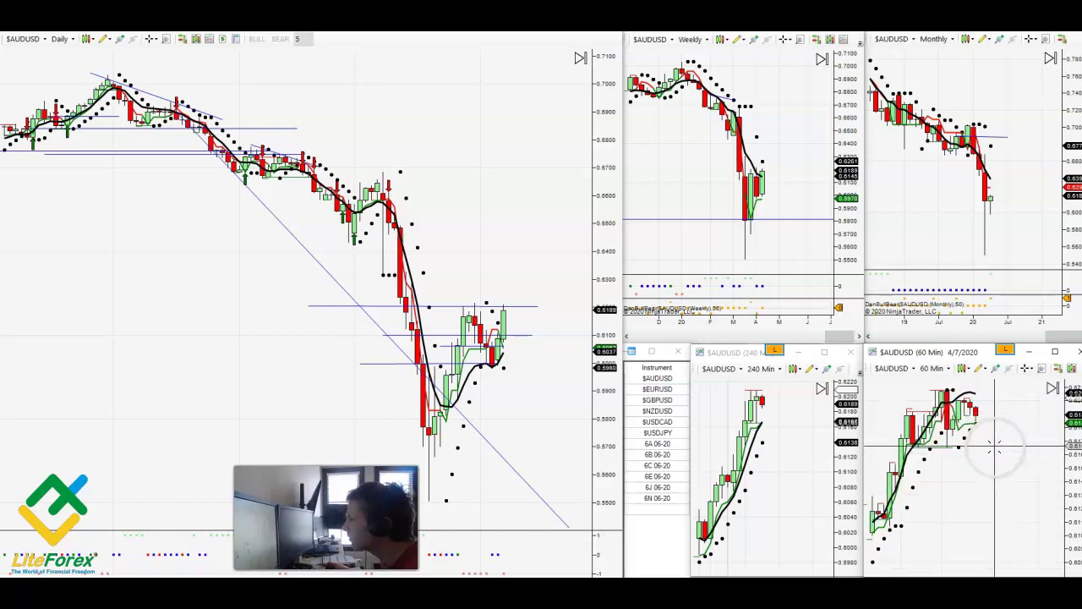
click(986, 370)
click(897, 337)
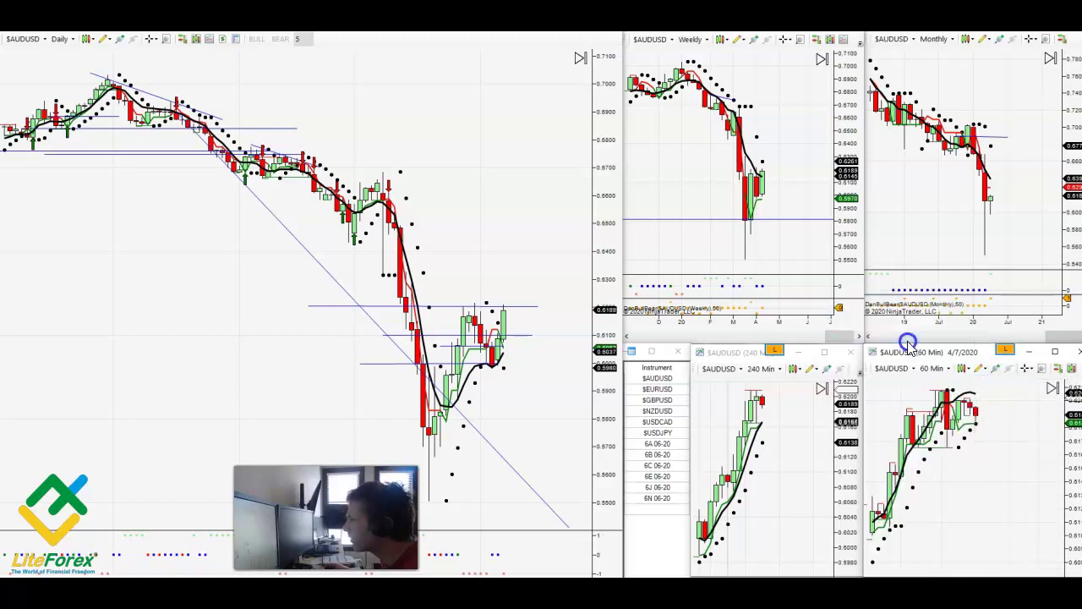
click(913, 446)
drag(919, 448, 1049, 449)
click(914, 391)
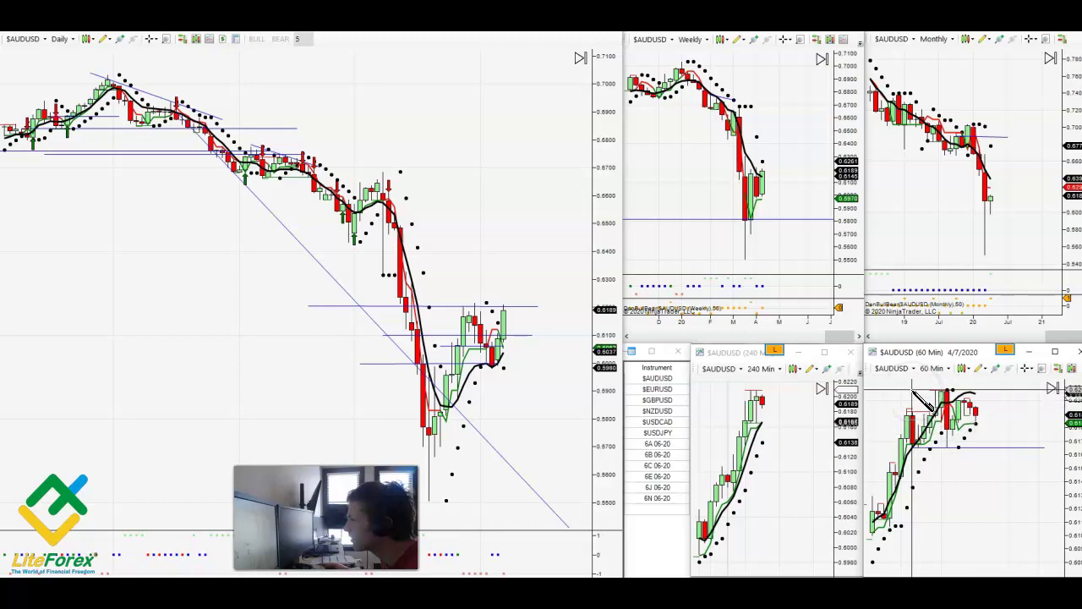
drag(914, 392, 1040, 391)
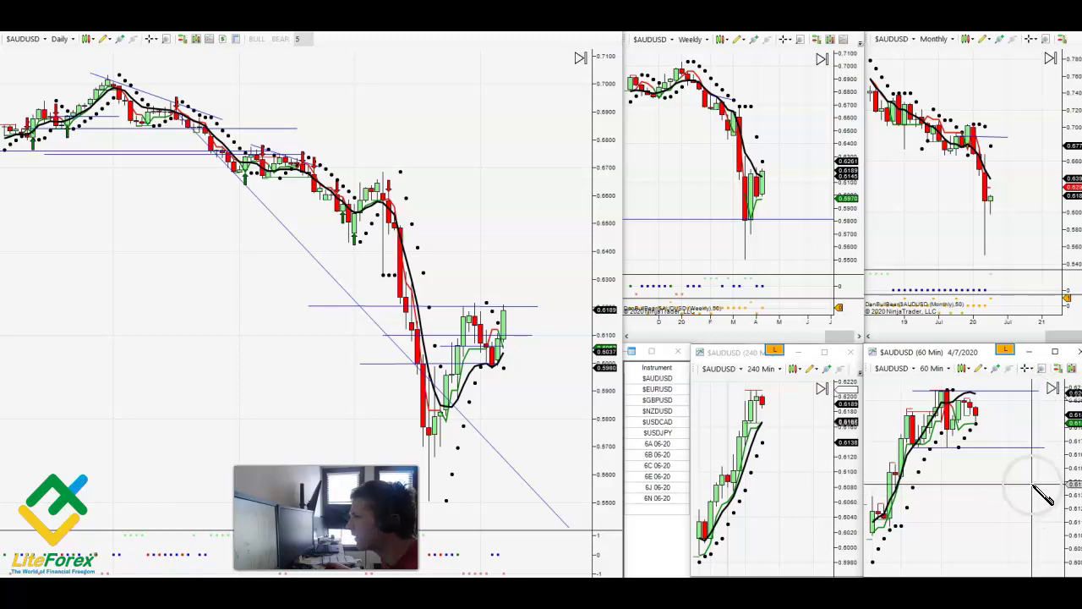
click(513, 332)
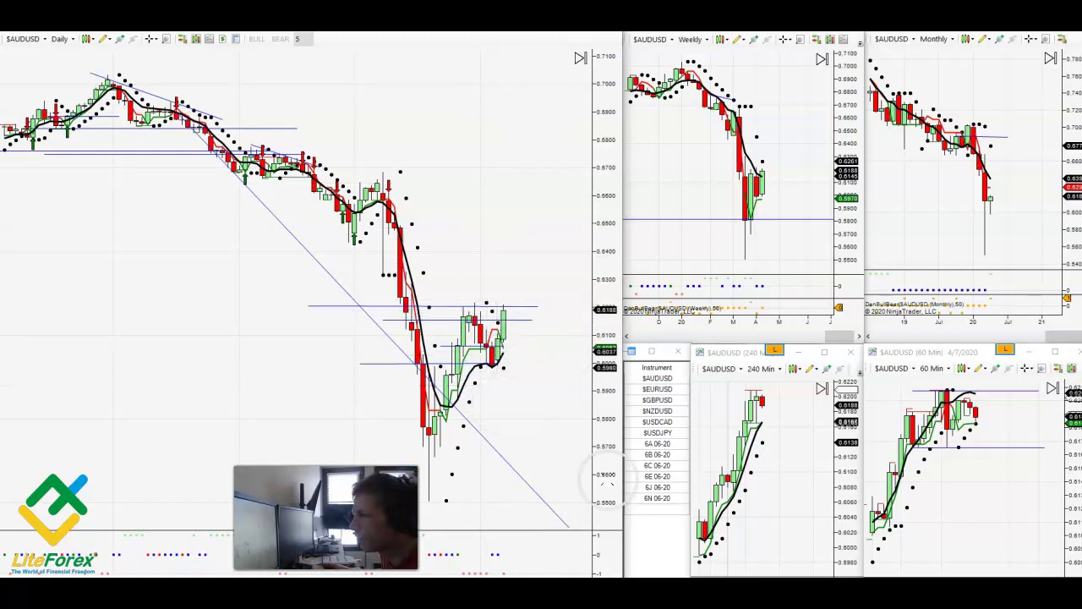
Step: Load 6A 06-20 in the linked charts and bring the latest daily, 240-minute and 60-minute candles into view
click(656, 445)
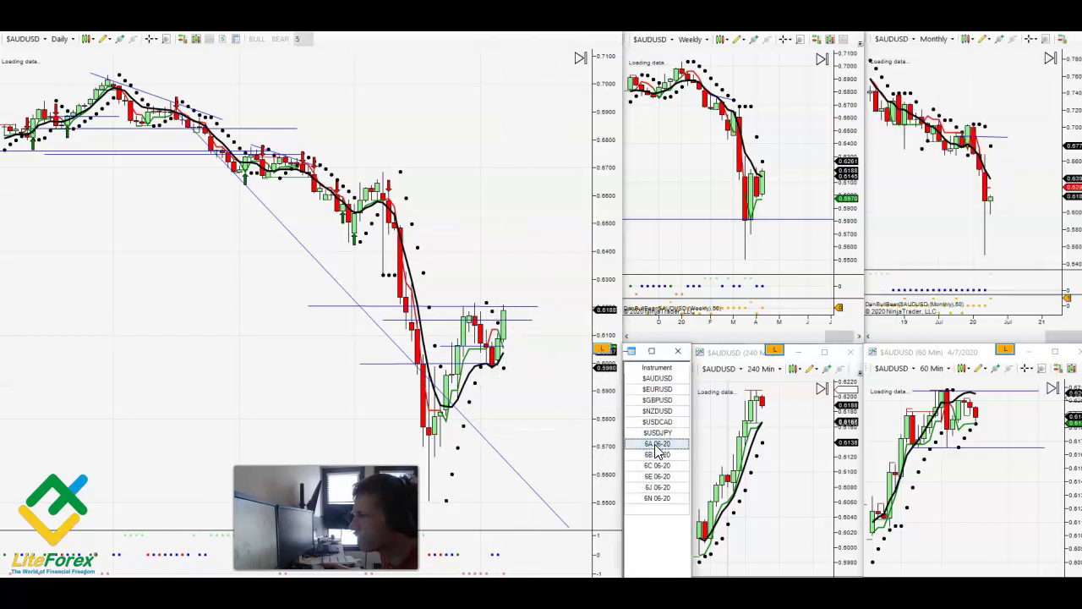
click(553, 422)
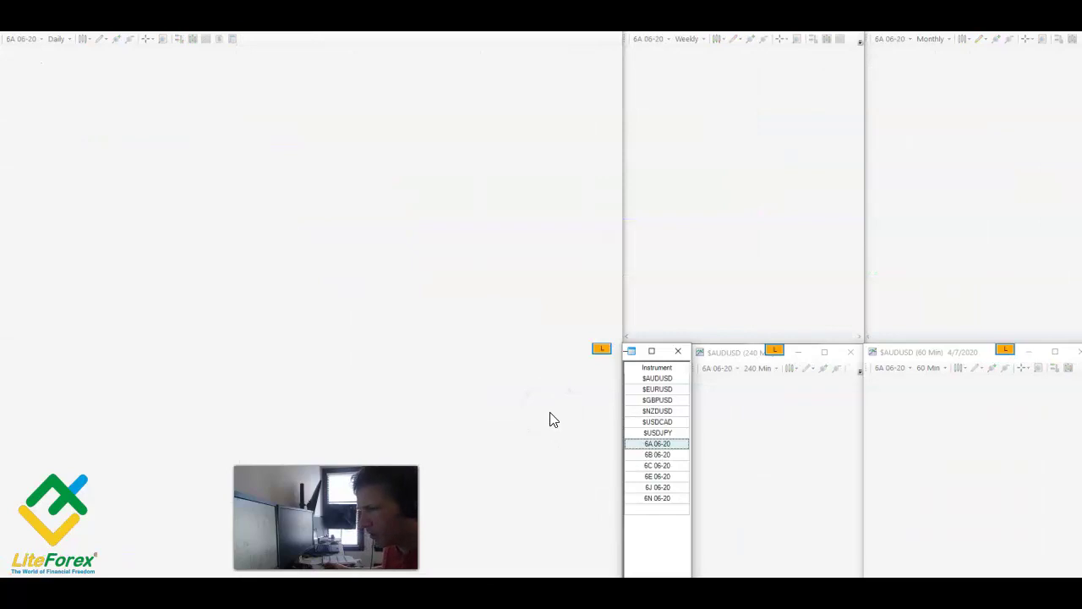
click(382, 357)
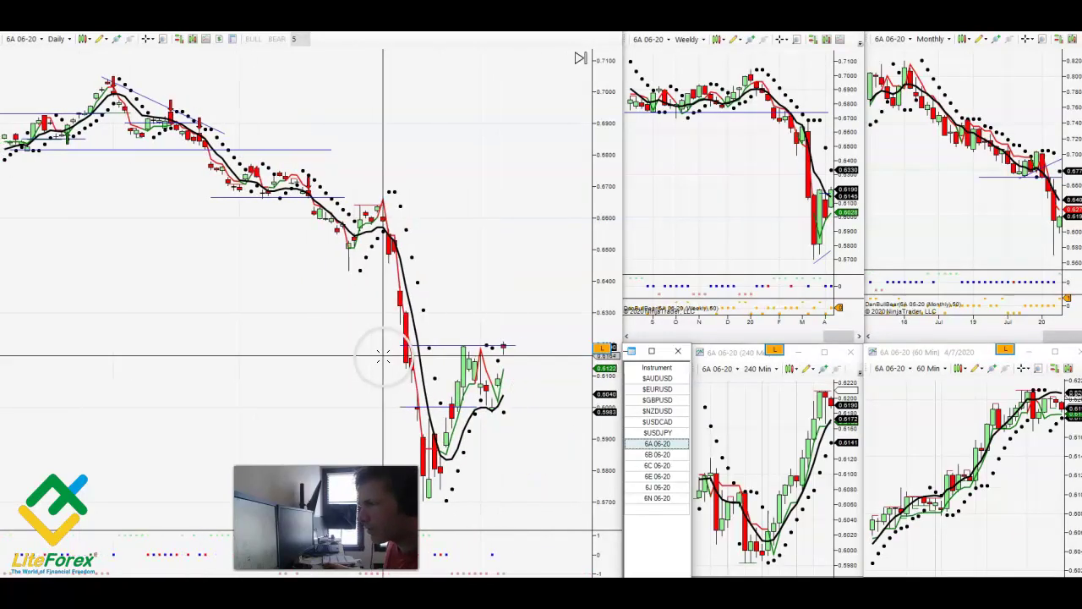
scroll(383, 356, down, 2)
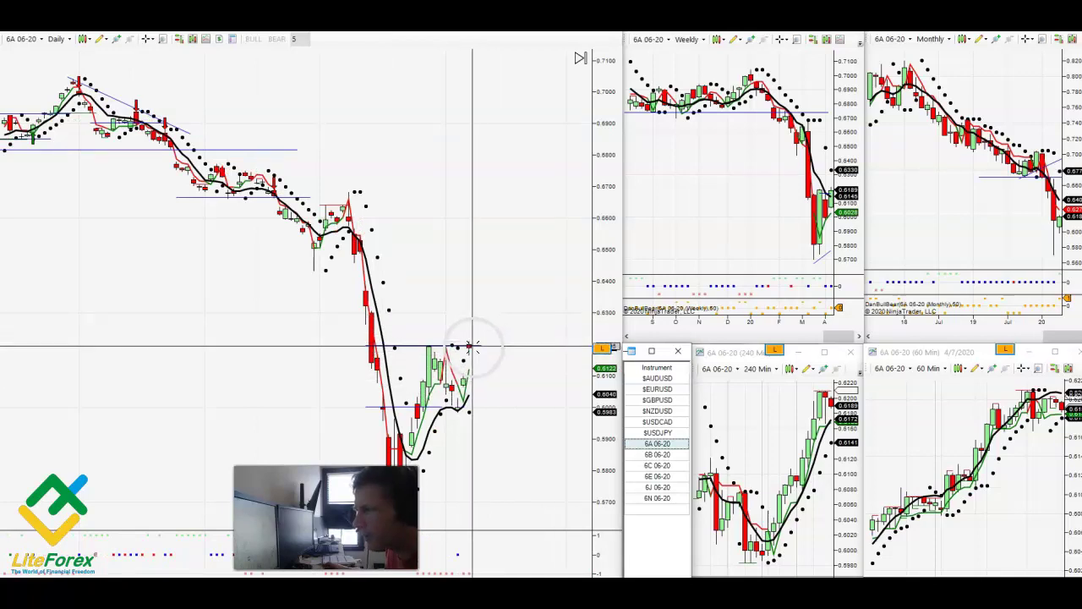
drag(795, 408, 726, 405)
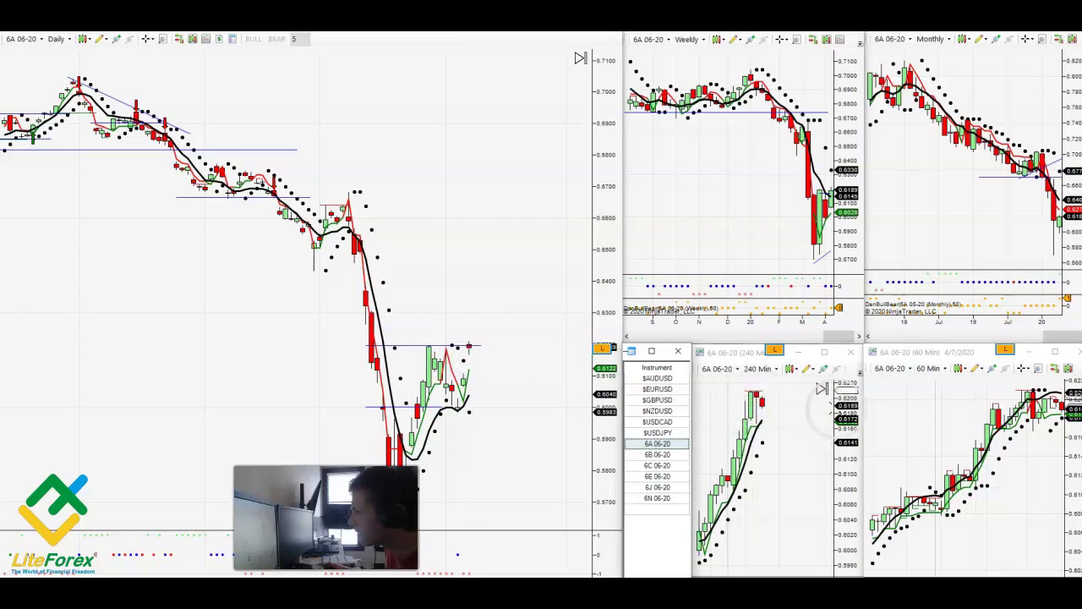
scroll(909, 389, down, 5)
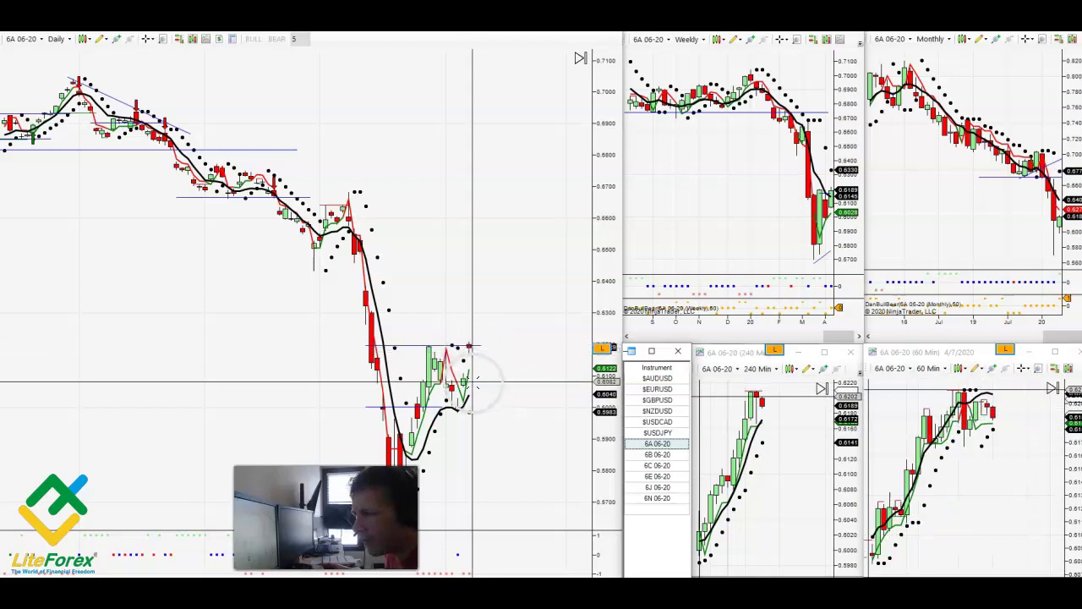
Step: Lower the horizontal line at the recent high of the 6A daily chart to about 0.6100
click(438, 351)
drag(441, 355, 450, 376)
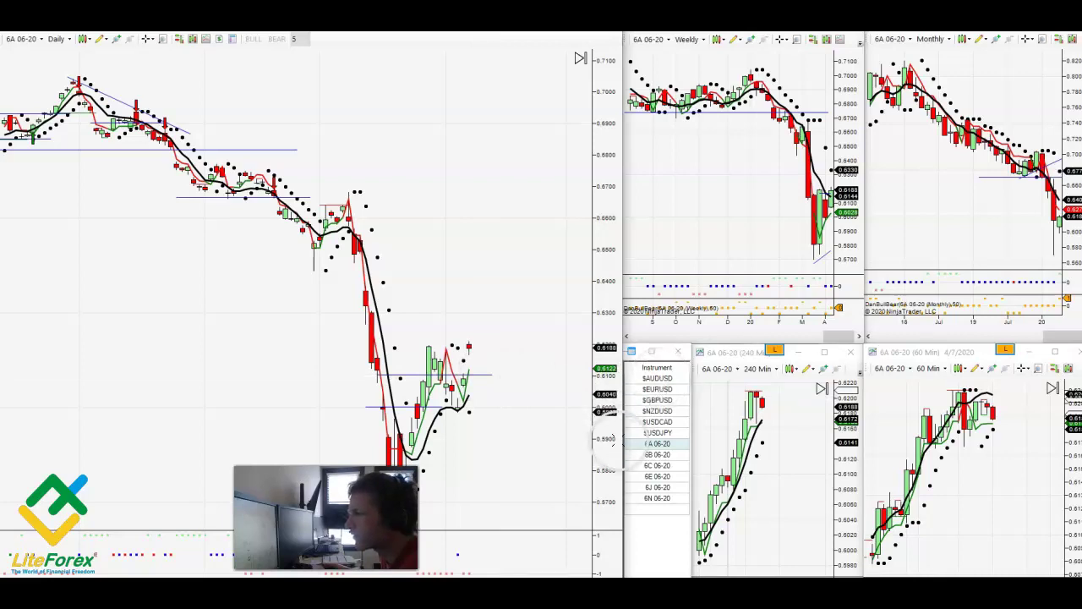
click(471, 362)
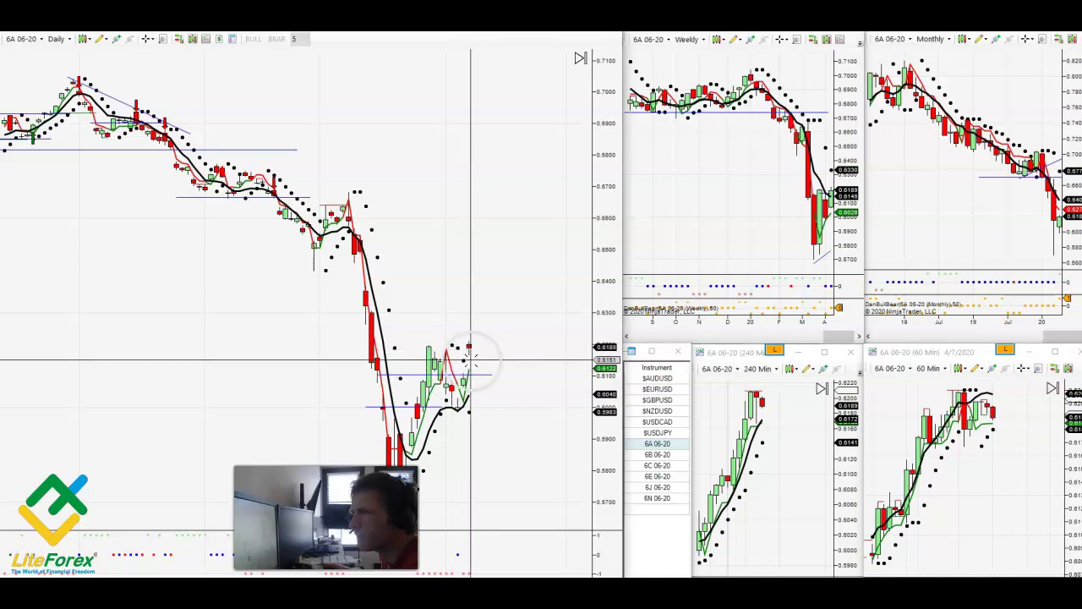
middle_click(472, 347)
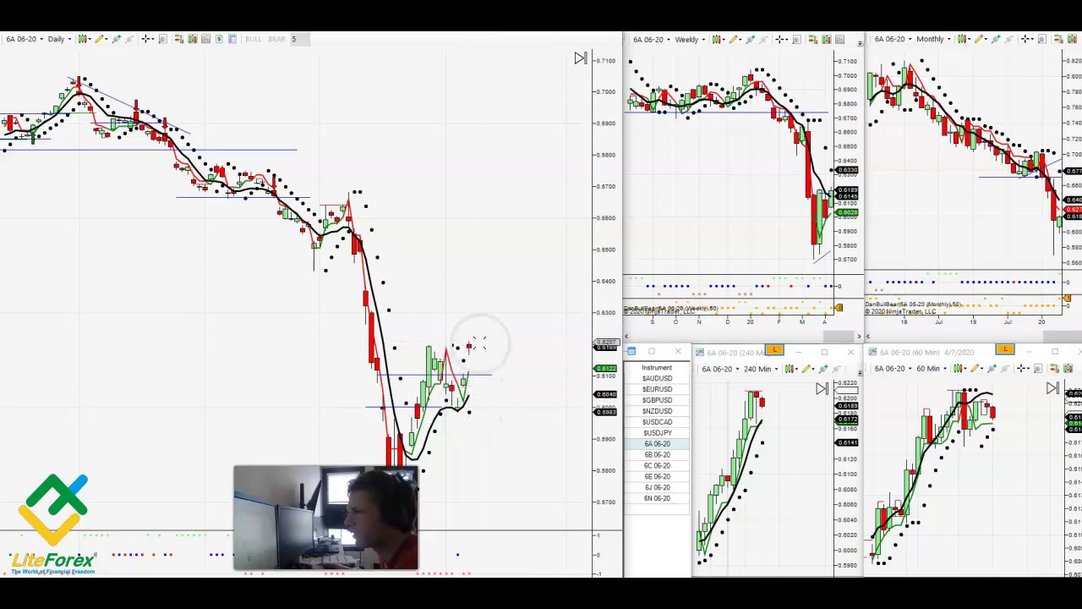
Step: Load EURUSD in the linked charts and bring the latest candles into view across the timeframes
click(646, 390)
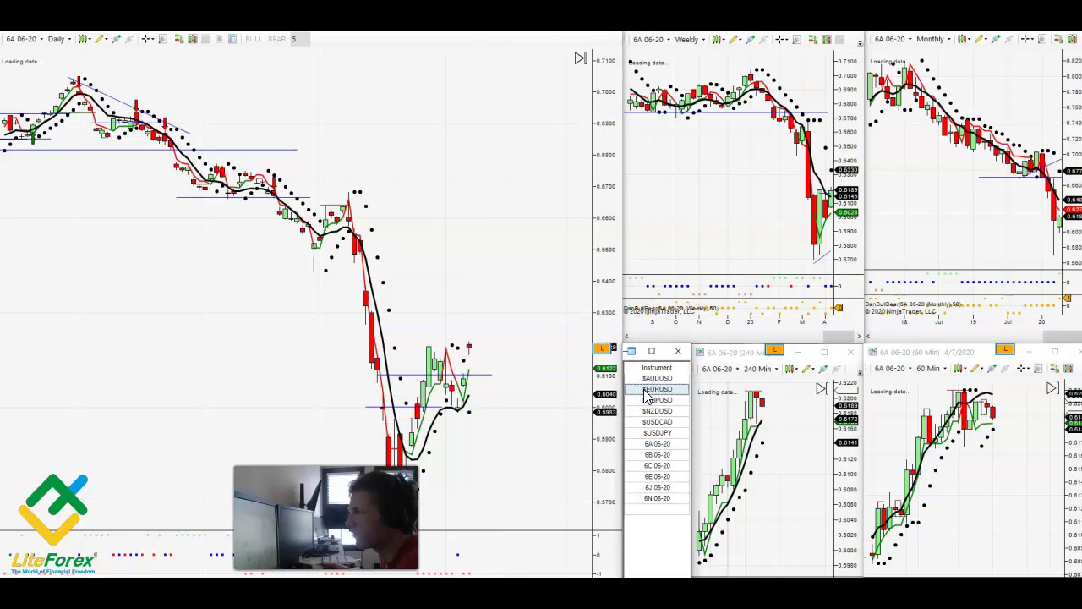
drag(526, 389, 458, 400)
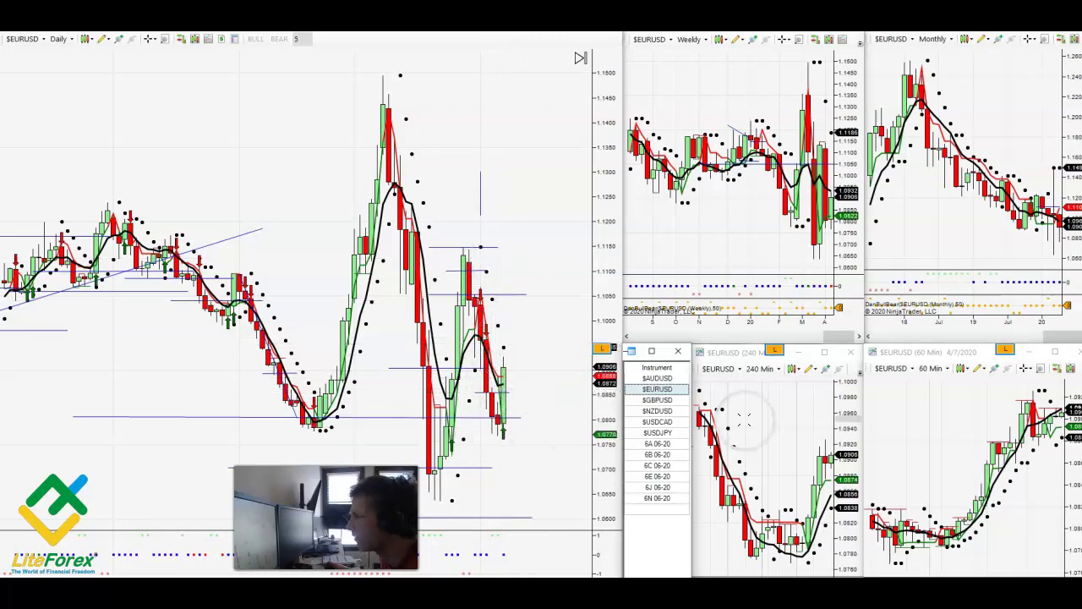
scroll(777, 424, down, 3)
scroll(907, 443, down, 3)
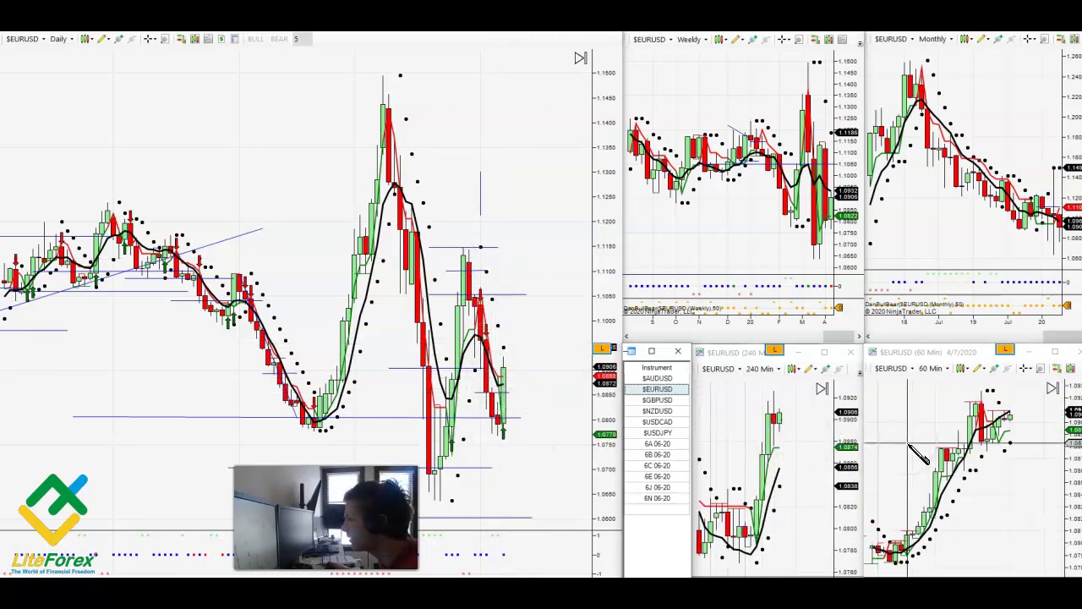
scroll(920, 456, up, 1)
scroll(768, 242, up, 2)
scroll(951, 234, up, 2)
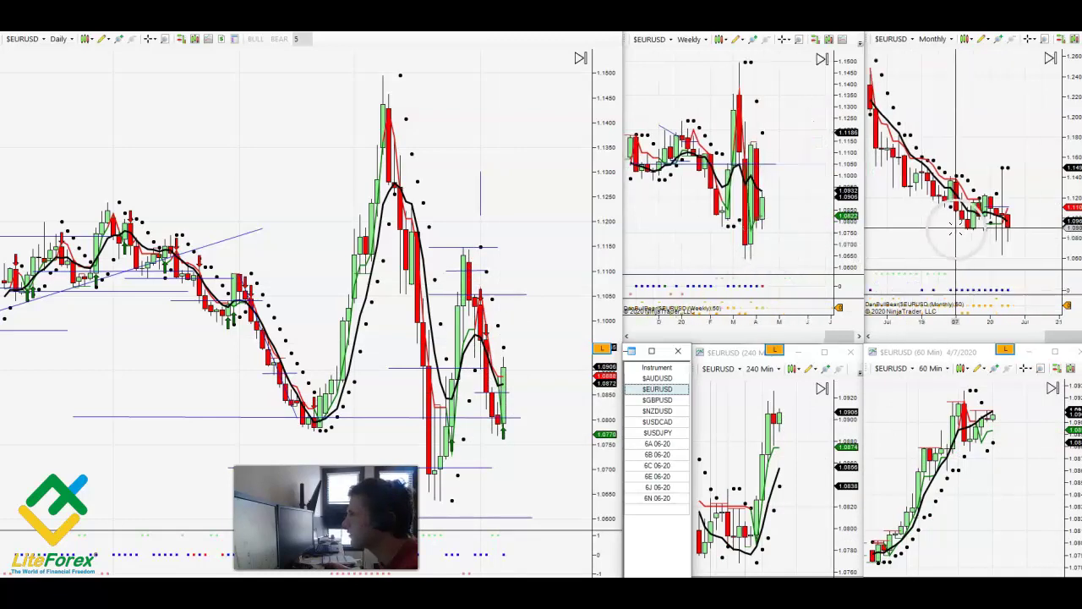
Step: Extend the EURUSD daily chart's horizontal line at about 1.0900 further past the latest candle
click(510, 394)
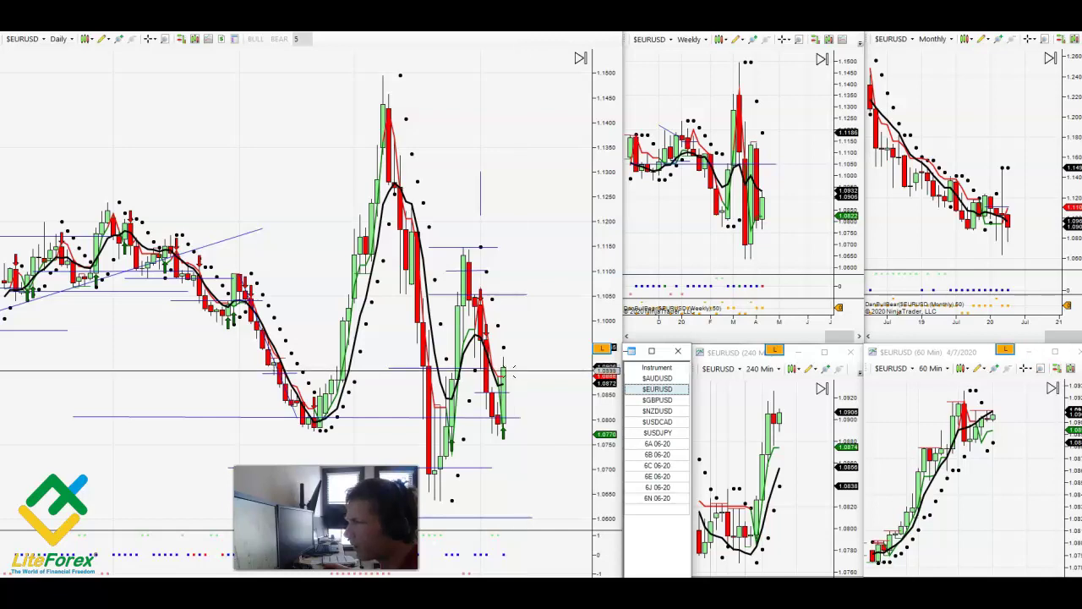
drag(480, 369, 521, 375)
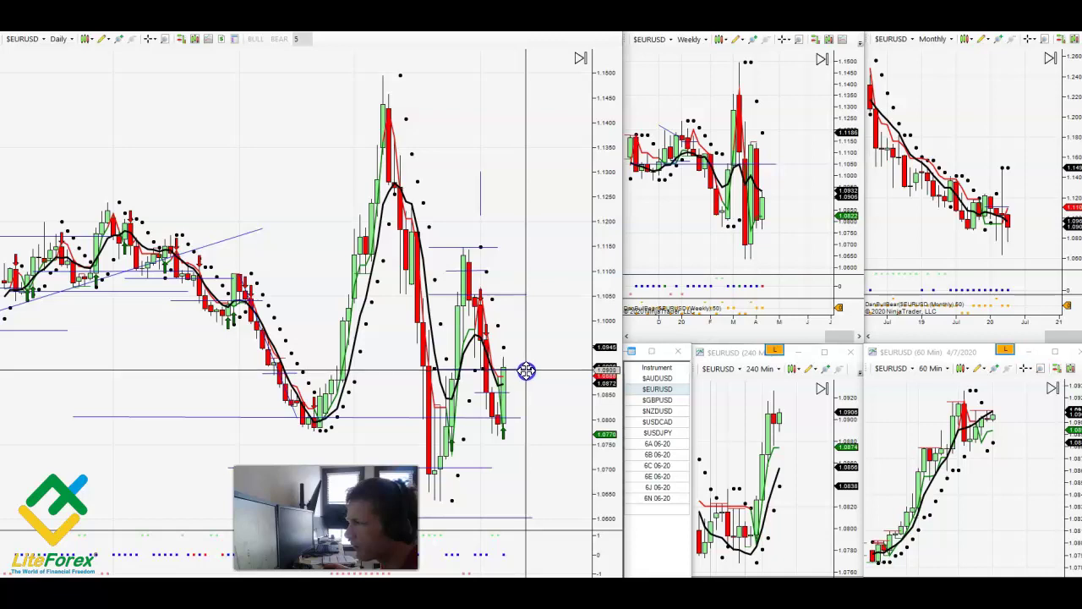
click(547, 330)
click(528, 381)
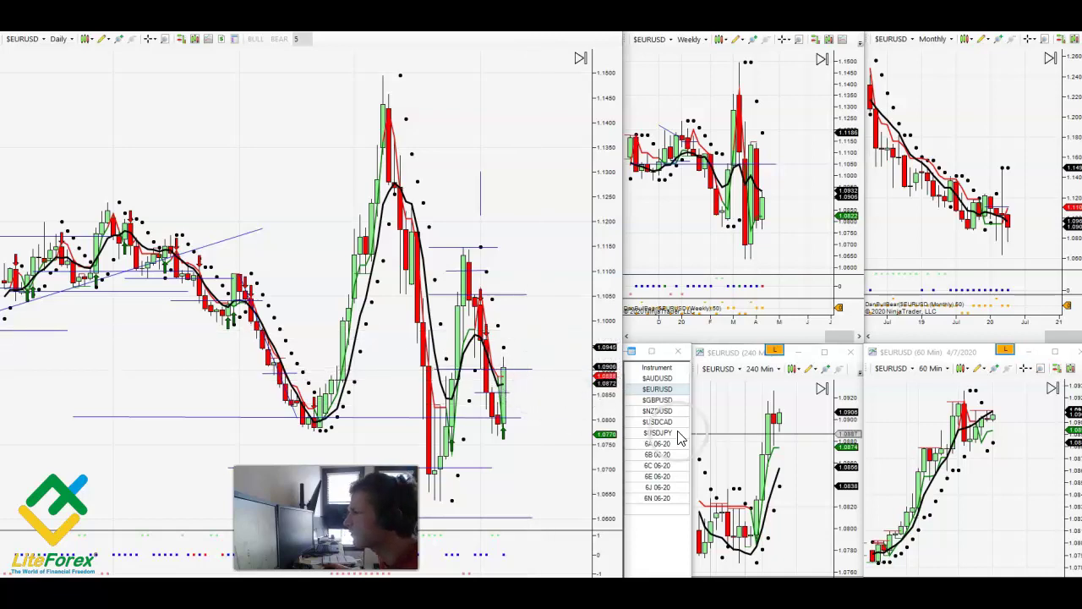
Step: Examine the EURUSD 240-minute chart at full size and the recent price action on the 60-minute and daily charts
scroll(726, 428, down, 3)
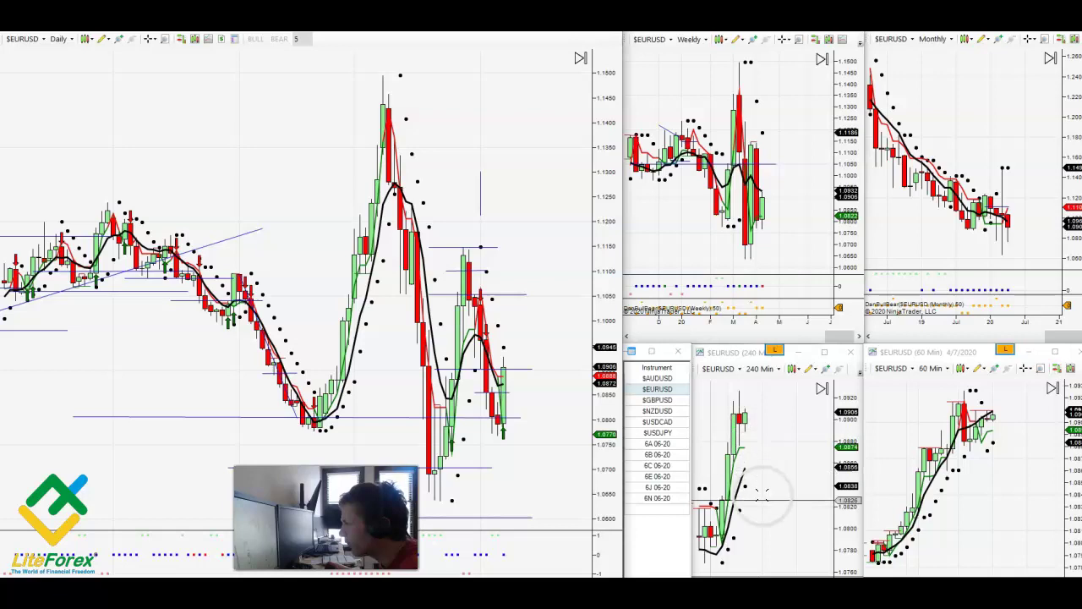
drag(756, 507, 761, 495)
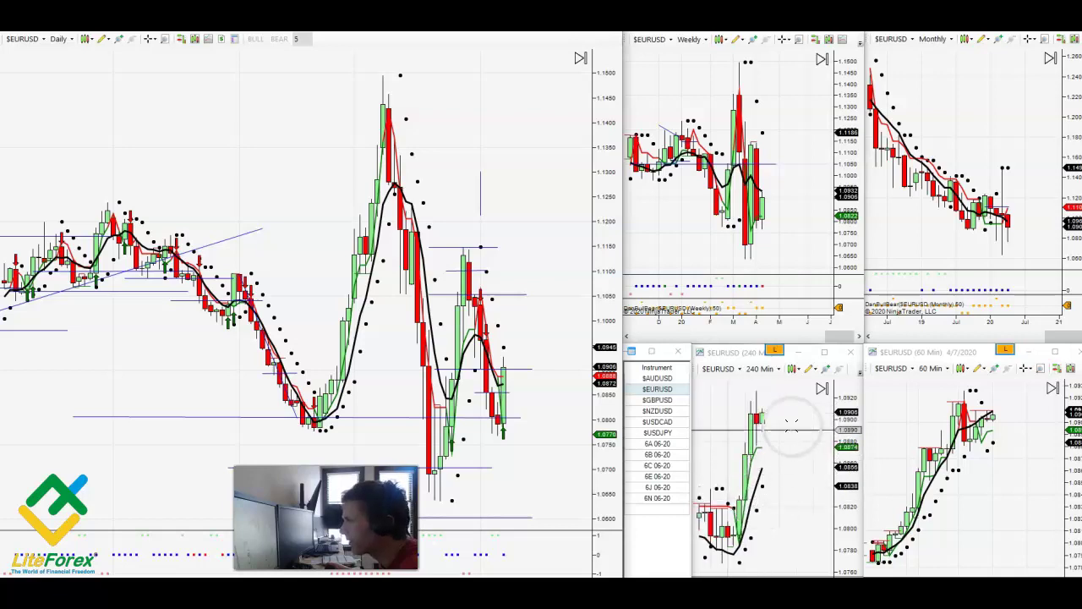
click(823, 351)
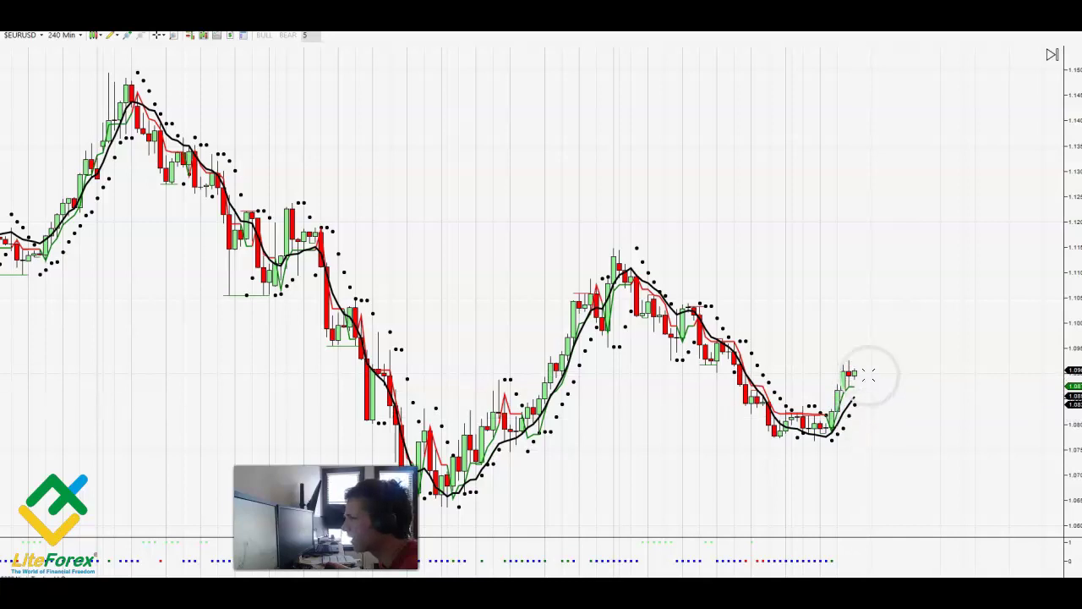
click(1054, 22)
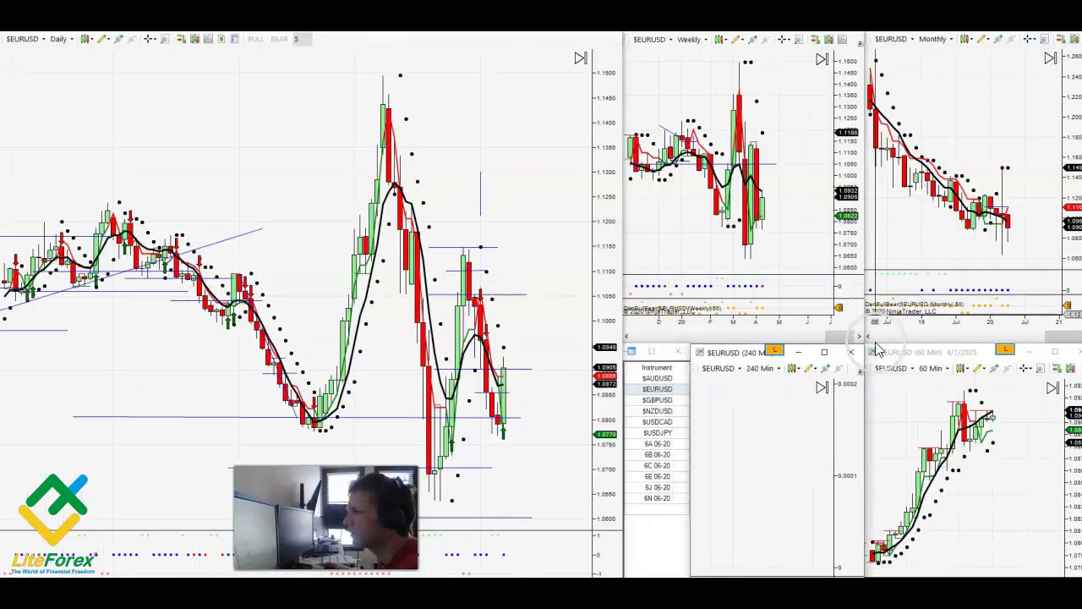
scroll(773, 433, up, 5)
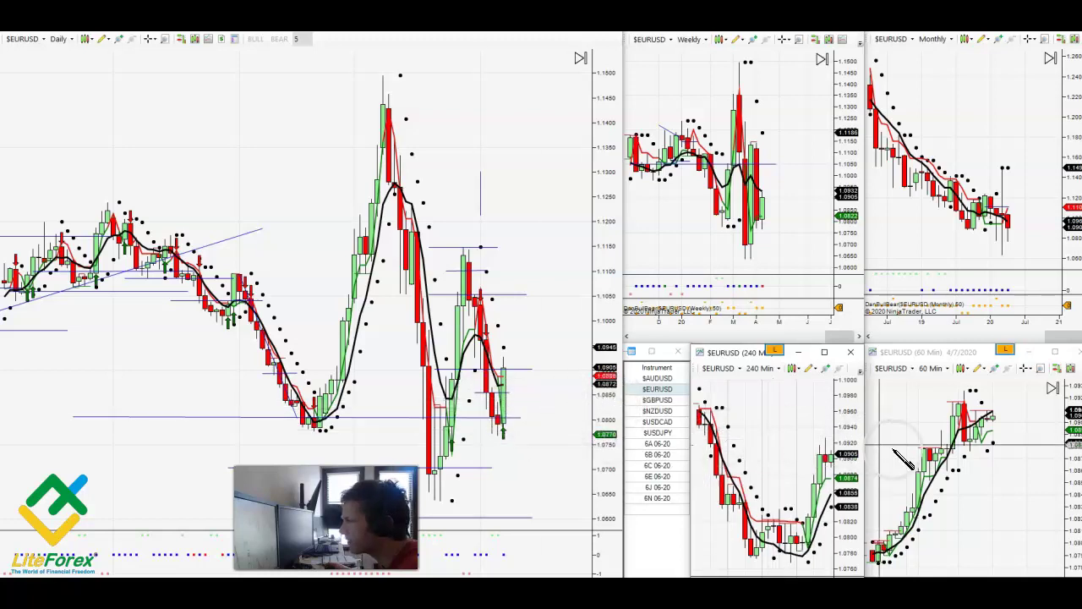
click(929, 406)
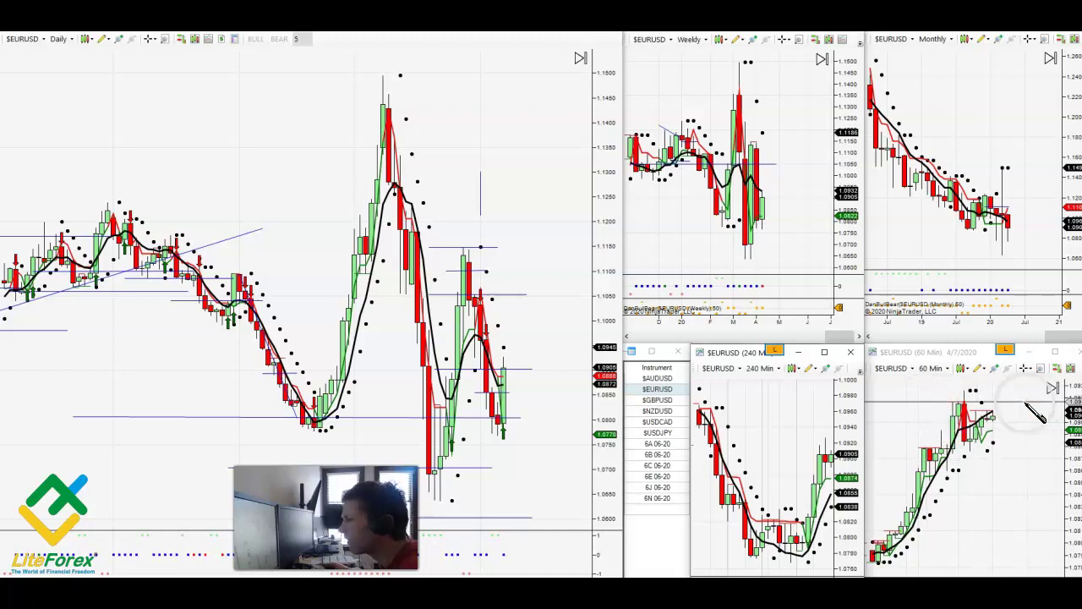
scroll(712, 241, up, 1)
scroll(549, 368, up, 1)
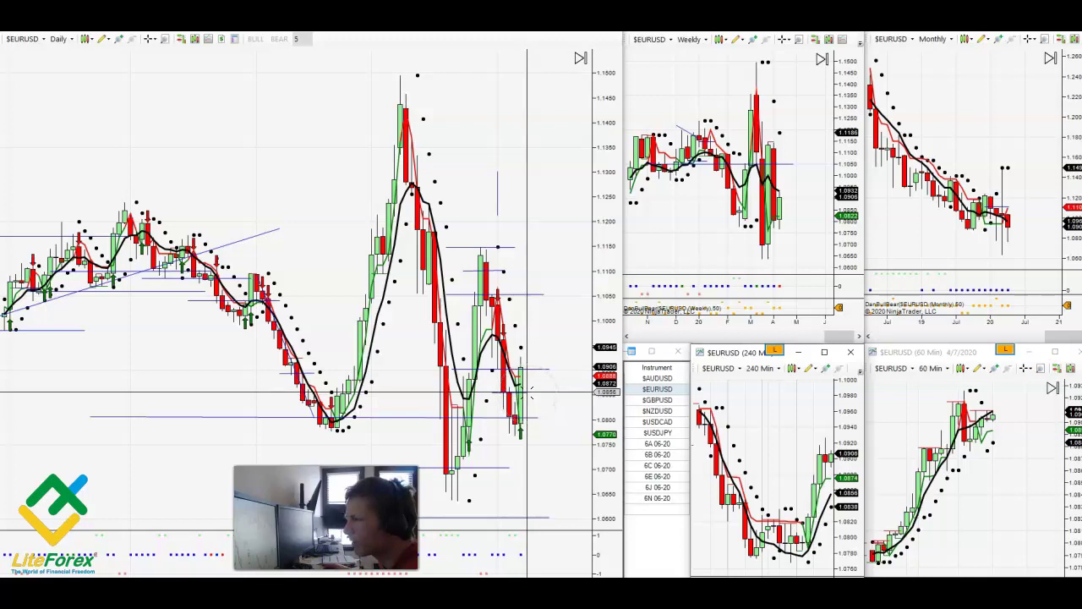
Step: Load 6E 06-20 in the linked charts and raise the daily chart's 1.0800 horizontal line to about 1.0855
click(658, 477)
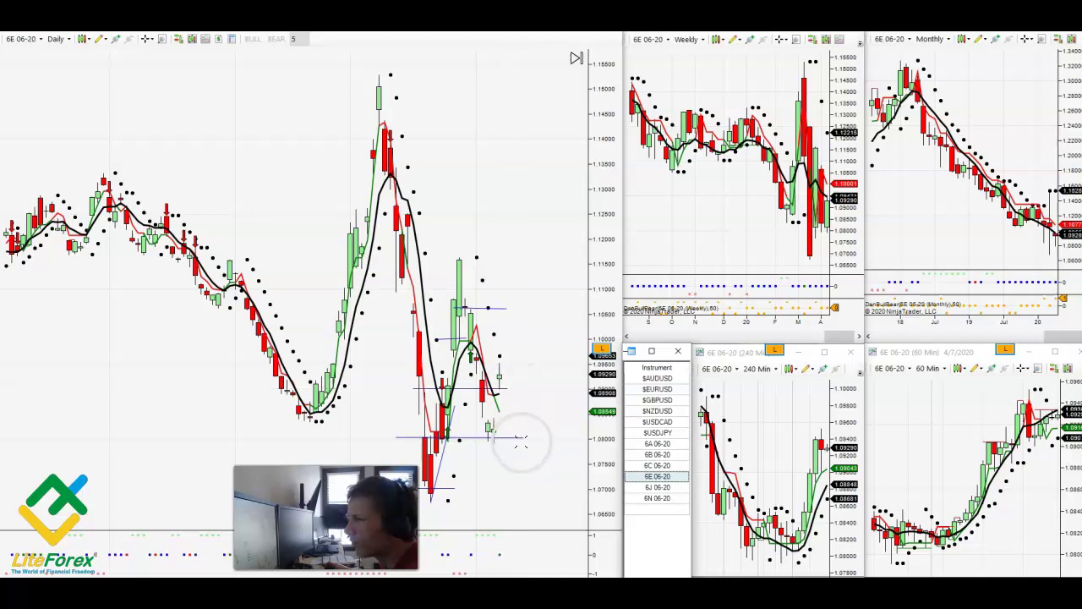
middle_click(500, 392)
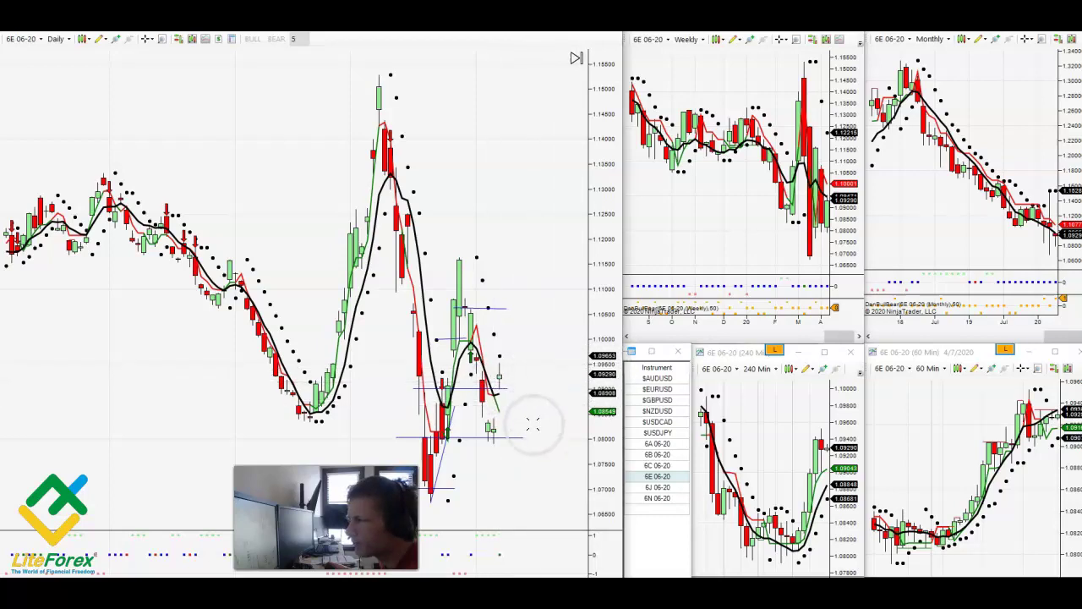
drag(751, 446, 700, 451)
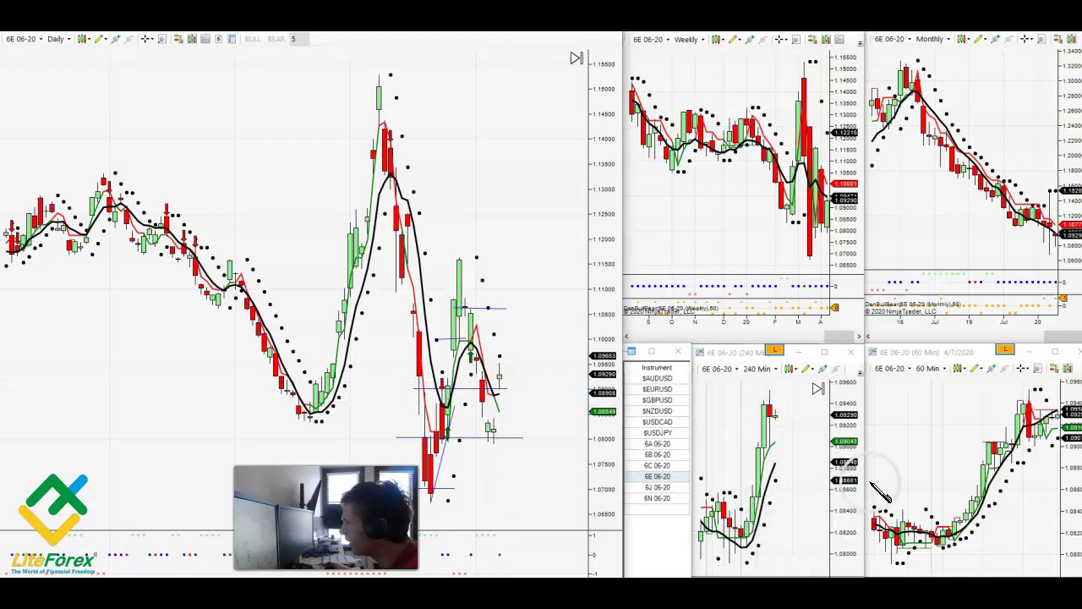
scroll(888, 480, down, 3)
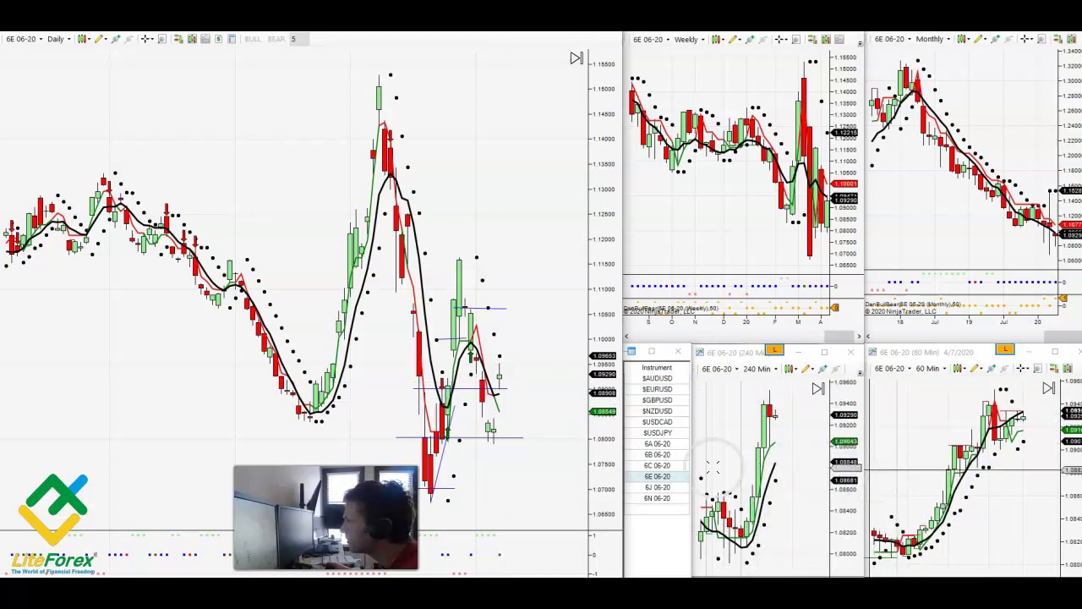
click(508, 390)
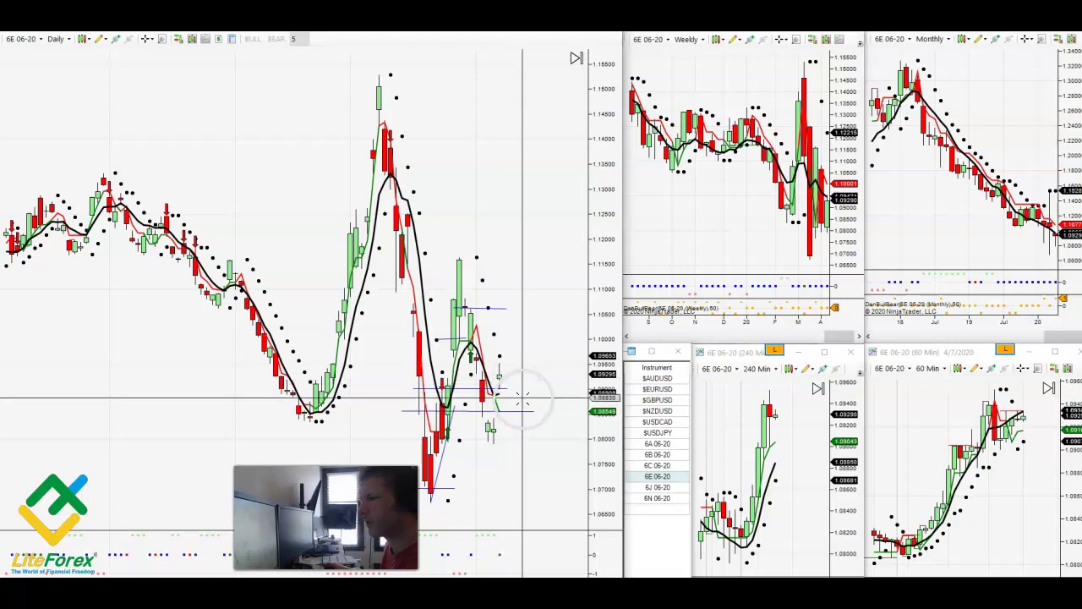
Step: Load GBPUSD in the linked charts and bring the latest weekly and monthly candles into view
click(660, 403)
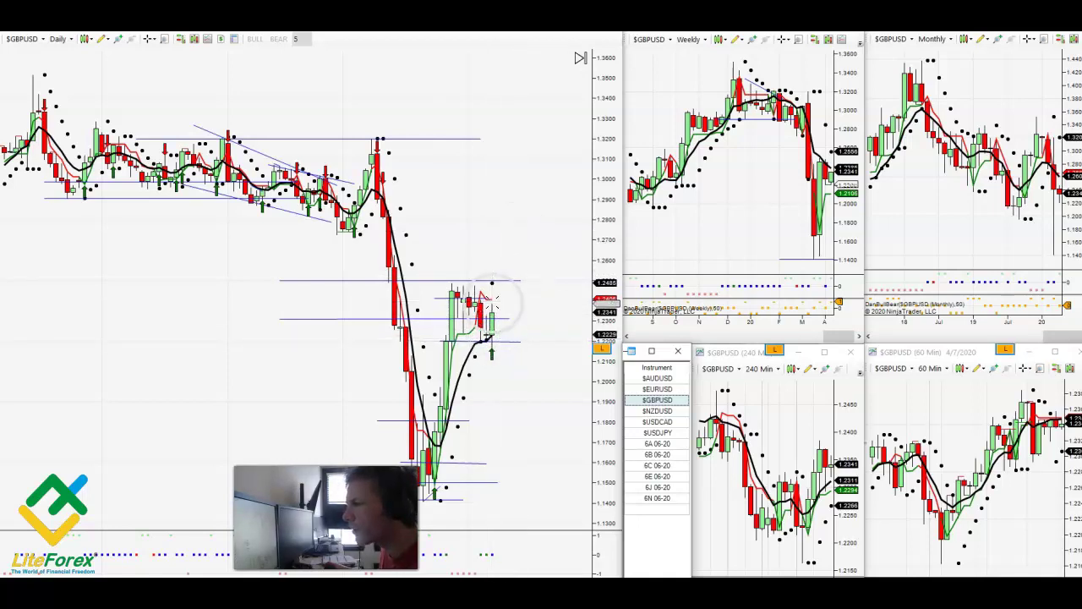
drag(788, 186, 721, 202)
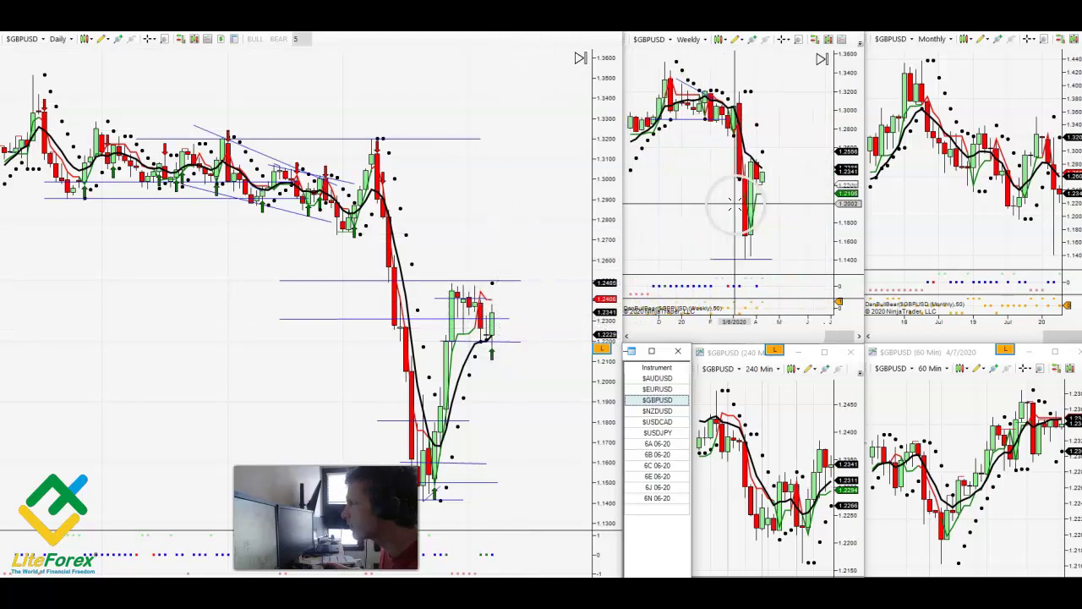
scroll(918, 218, down, 3)
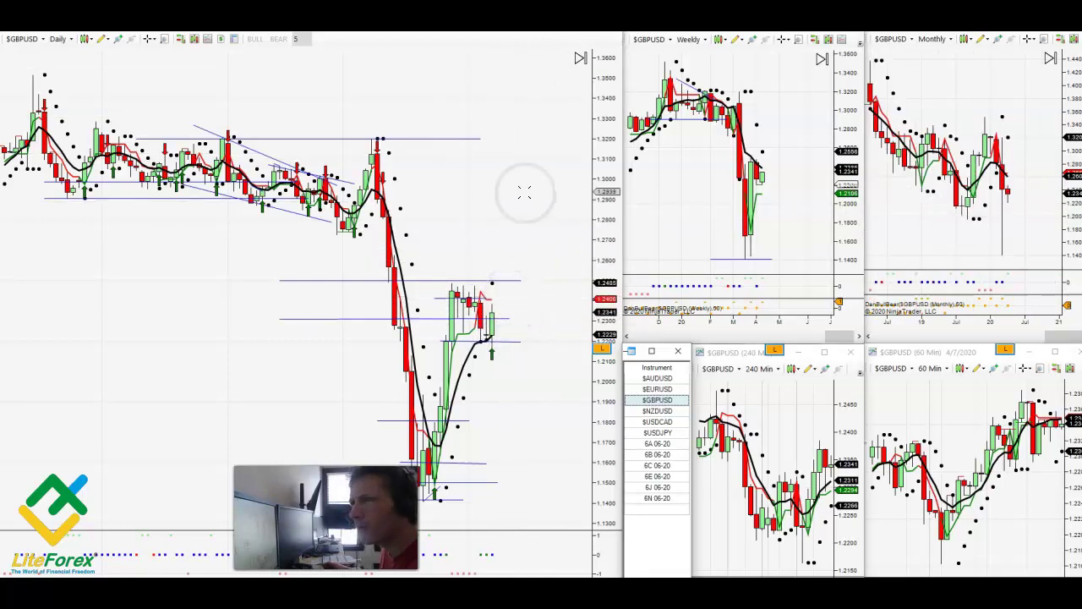
Step: Load 6B 06-20 in the linked charts and lower the daily chart's horizontal line beside the latest candle to about 1.2300
click(658, 456)
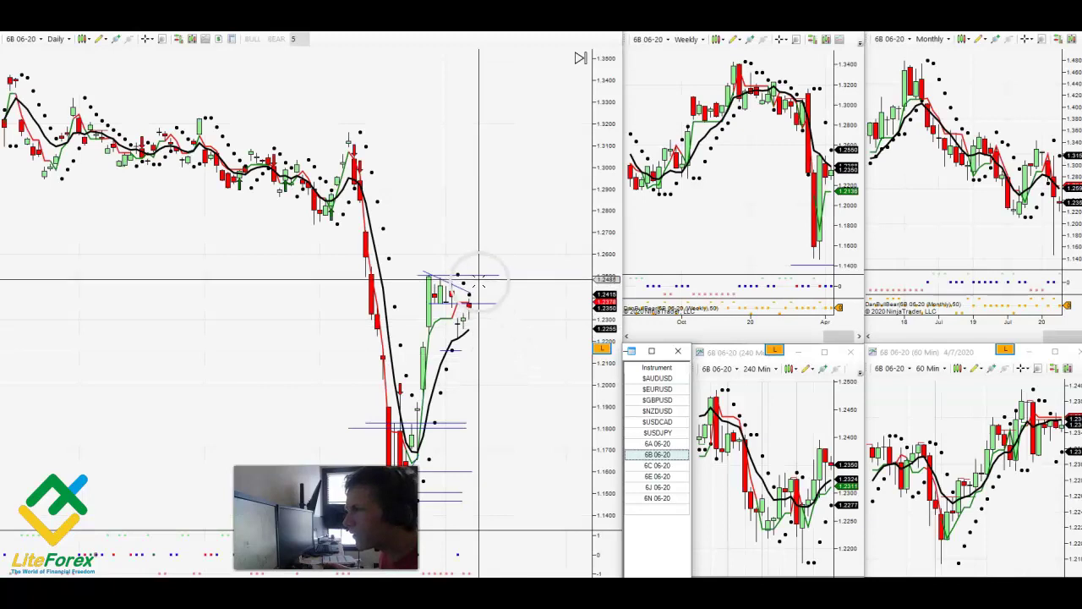
click(485, 314)
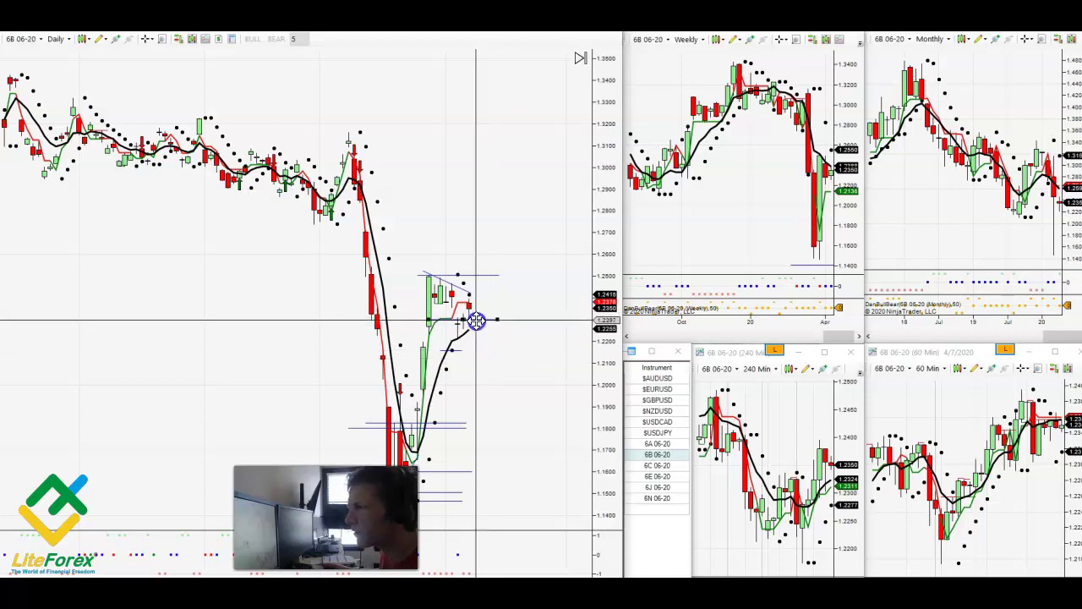
click(508, 355)
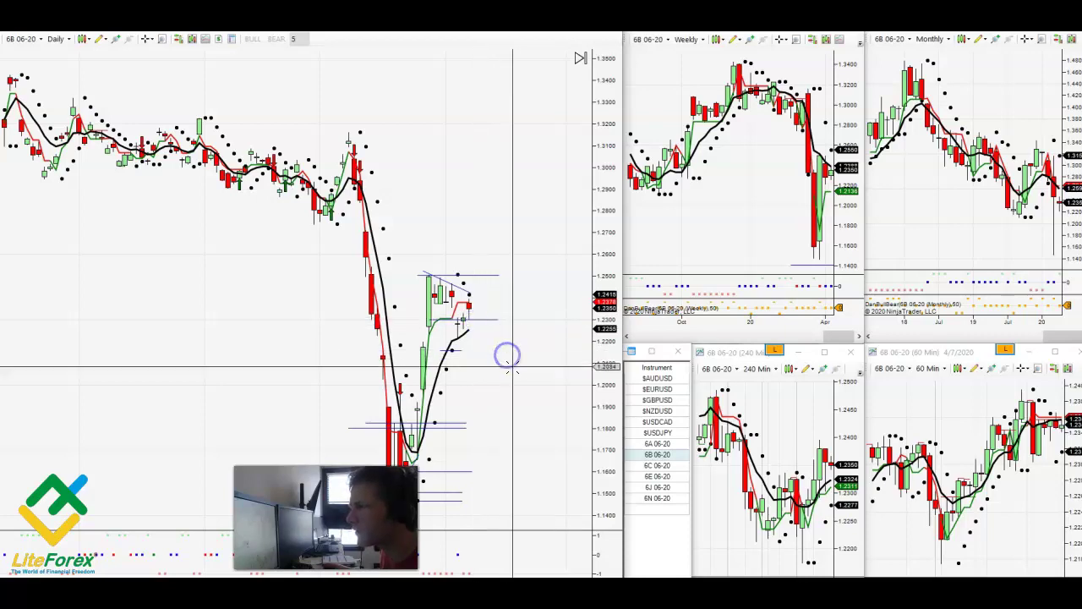
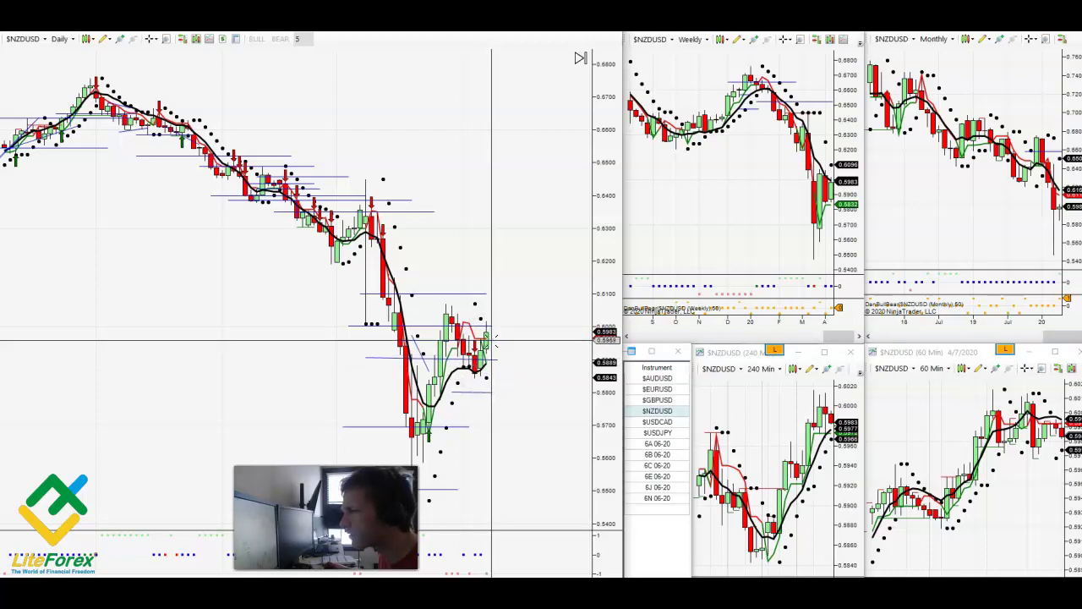
Step: Extend the NZDUSD daily chart's horizontal line at about 0.6000 past the latest candle
click(494, 361)
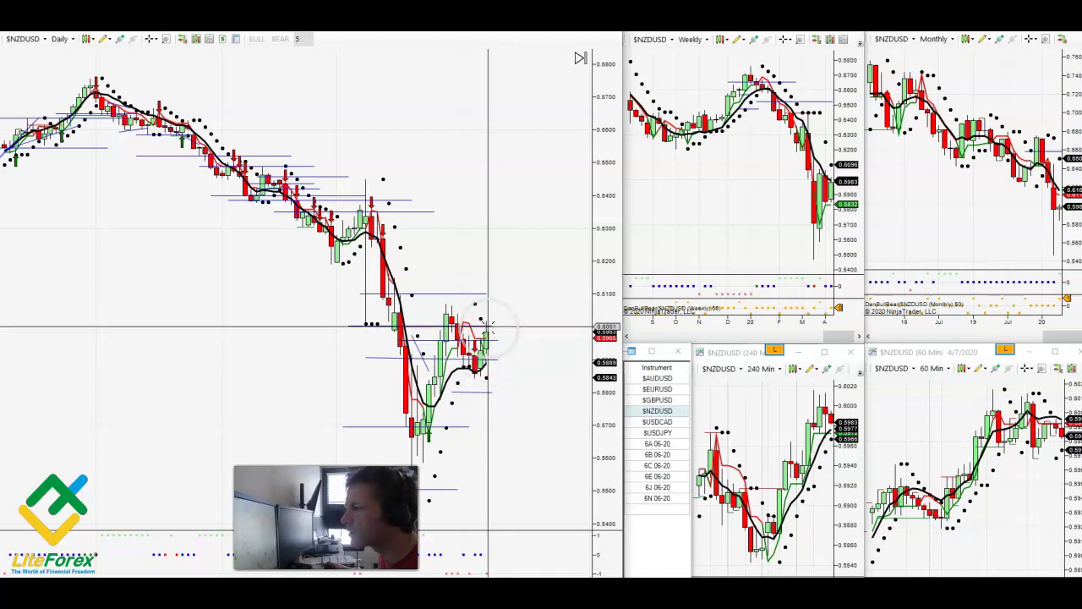
drag(488, 326, 513, 326)
click(555, 289)
click(489, 342)
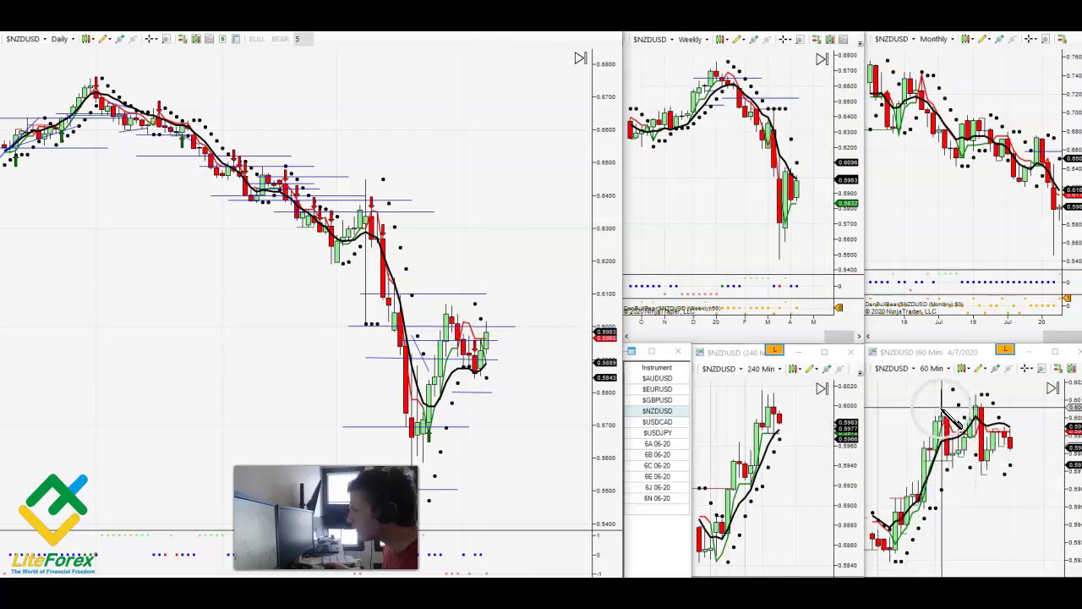
Step: Draw horizontal lines at the recent high and low of the NZDUSD 60-minute chart and bring the latest monthly candles into view
click(937, 400)
click(1039, 401)
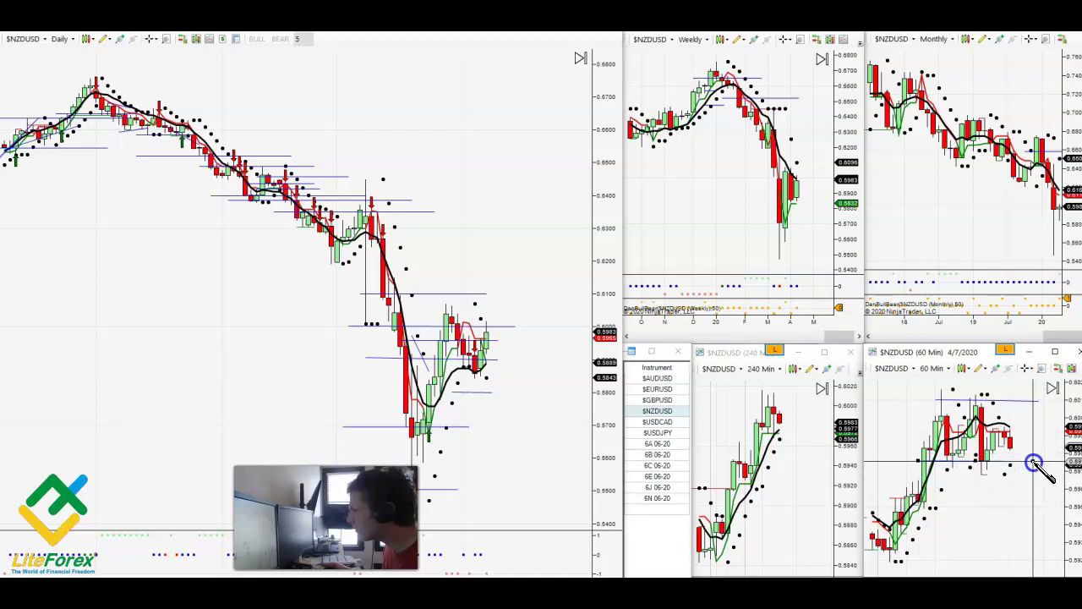
middle_click(988, 468)
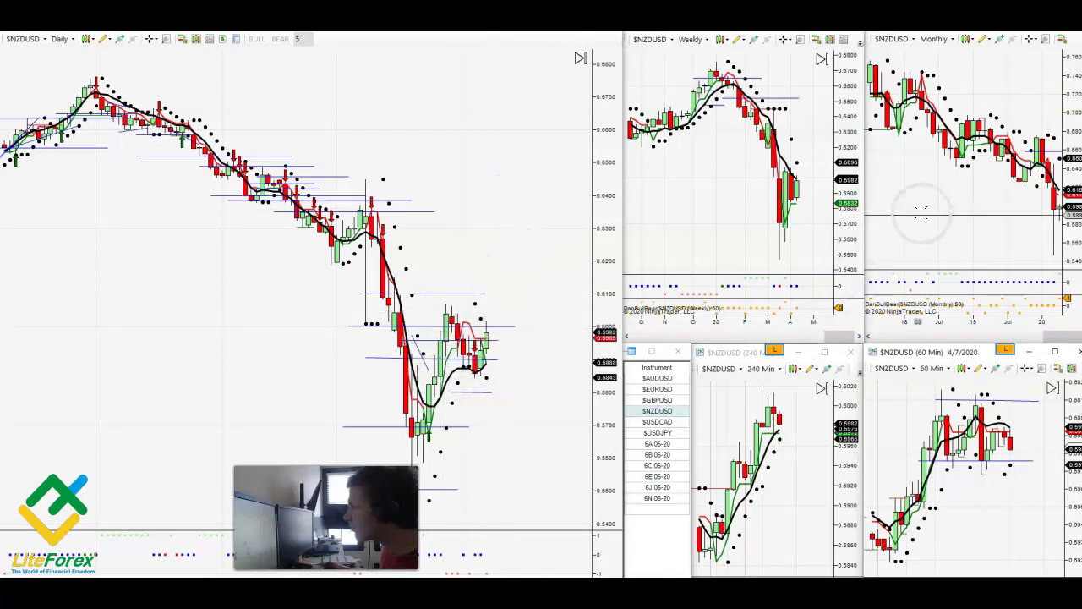
scroll(961, 216, down, 5)
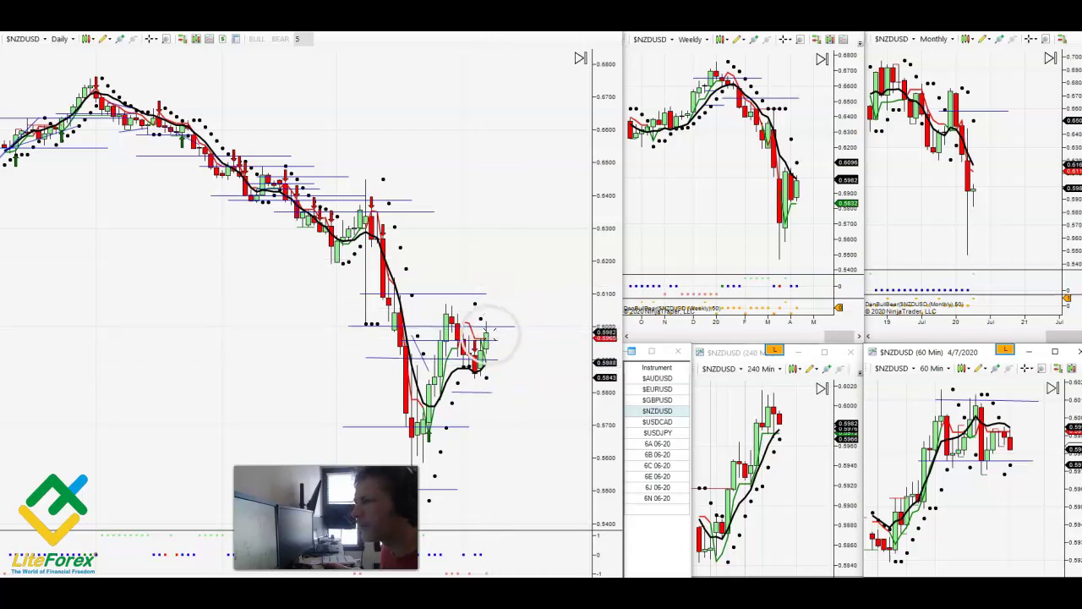
Step: Load 6N 06-20 in the linked charts and bring the latest 240-minute, 60-minute and monthly candles into view
click(658, 498)
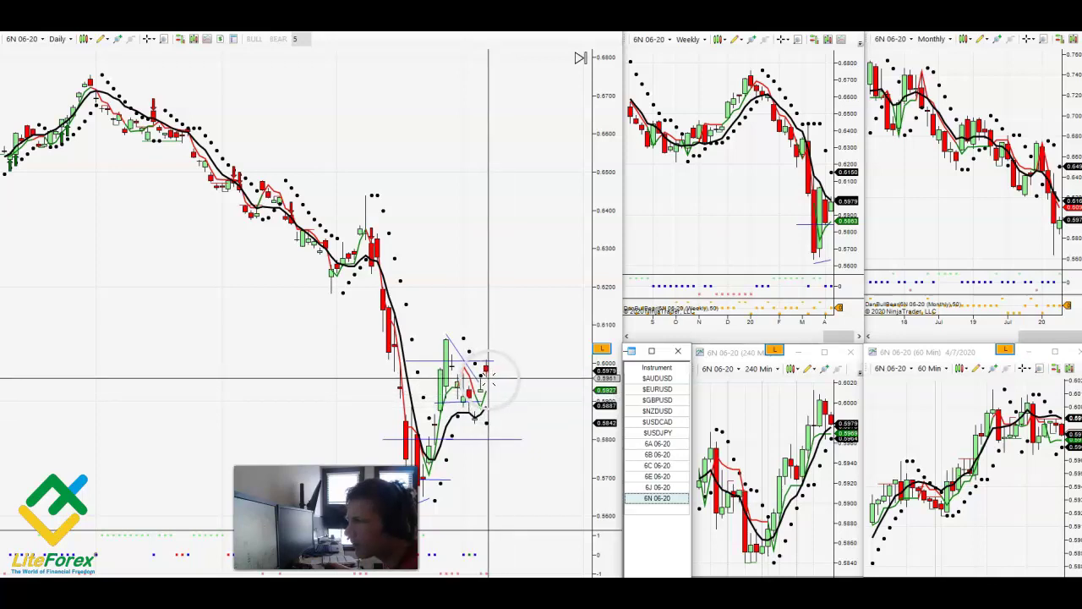
scroll(773, 431, down, 3)
scroll(917, 431, down, 3)
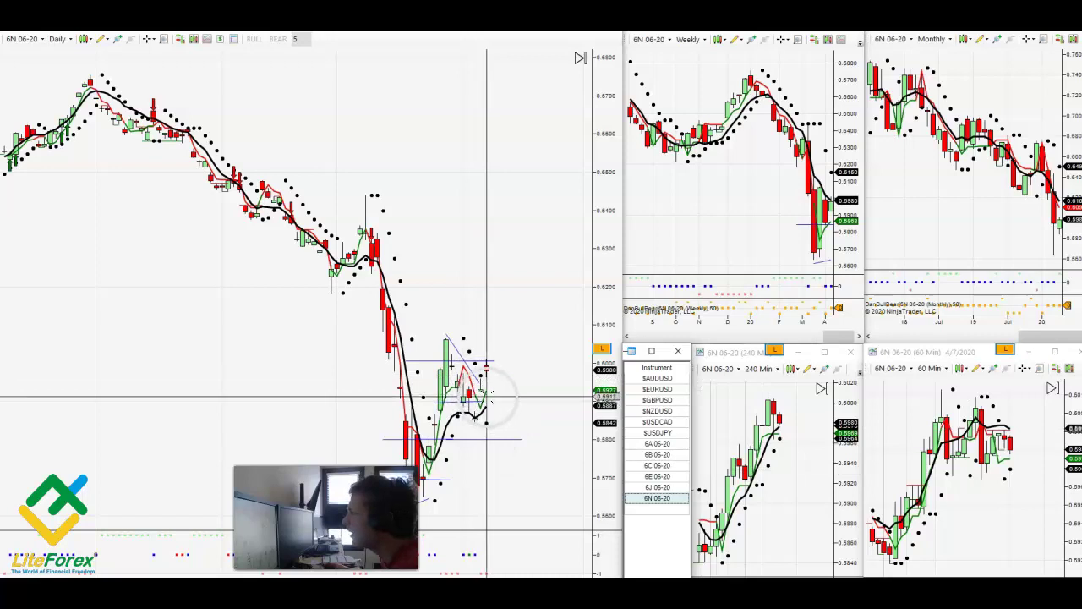
scroll(966, 234, down, 2)
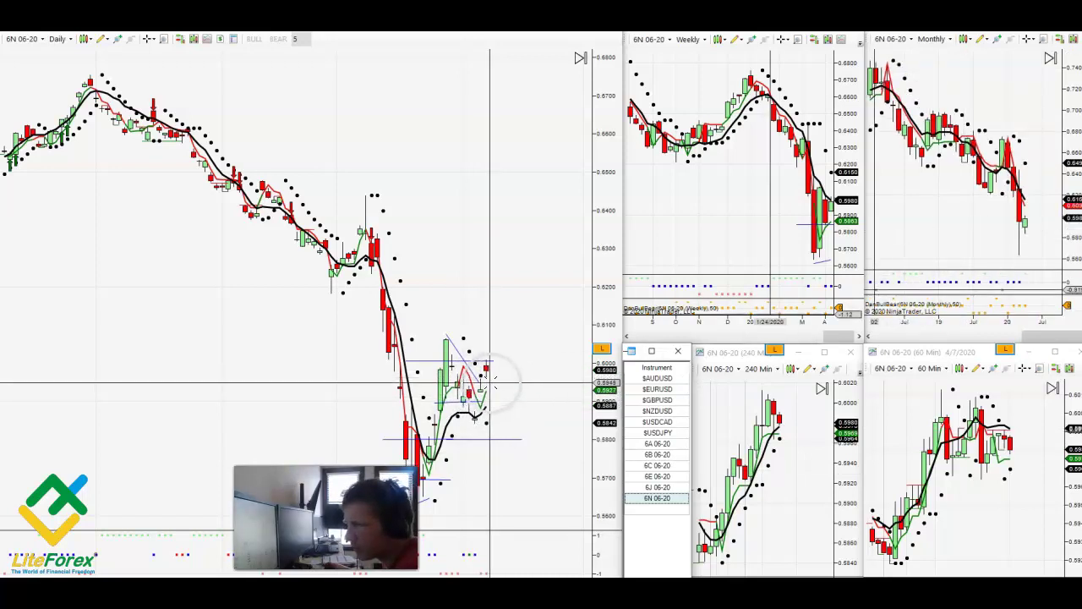
Step: Raise the longer-reaching horizontal line at 0.5800 on the 6N daily chart to about 0.5960, extending past the latest candle
middle_click(482, 387)
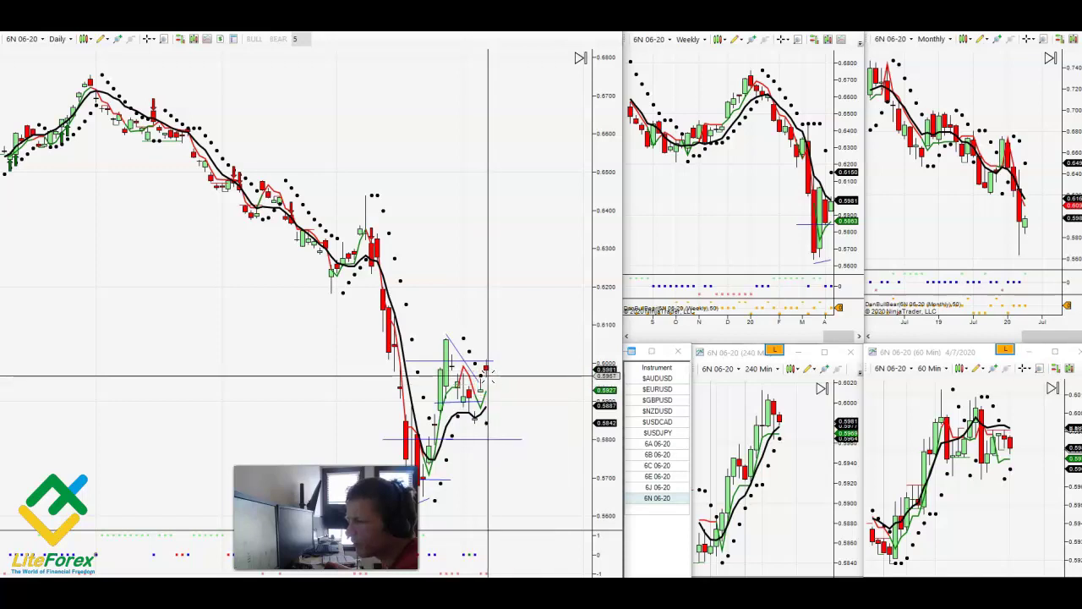
middle_click(483, 370)
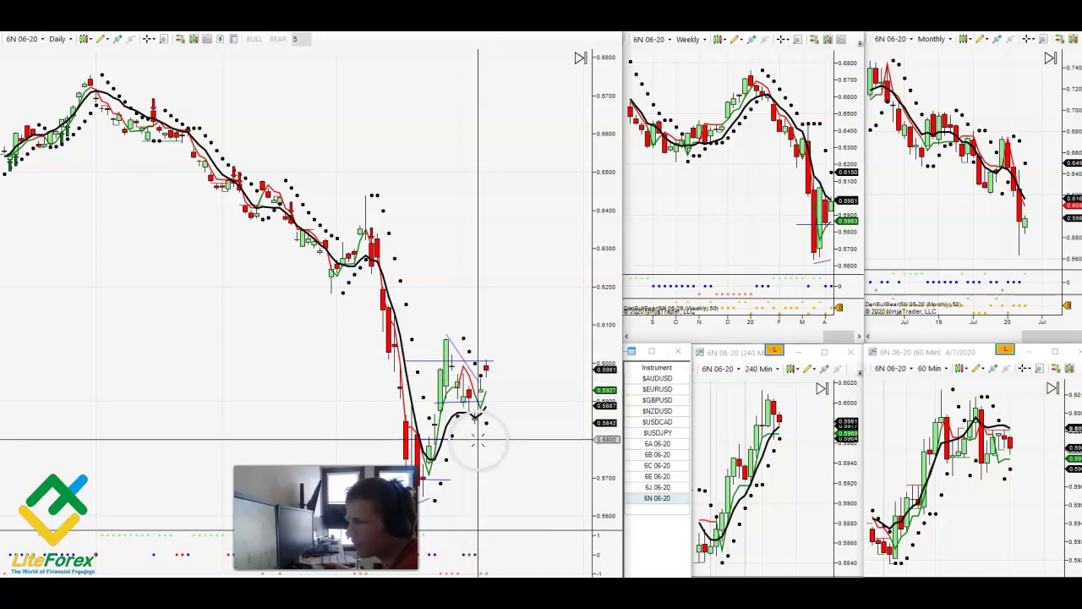
click(548, 289)
middle_click(485, 373)
click(452, 376)
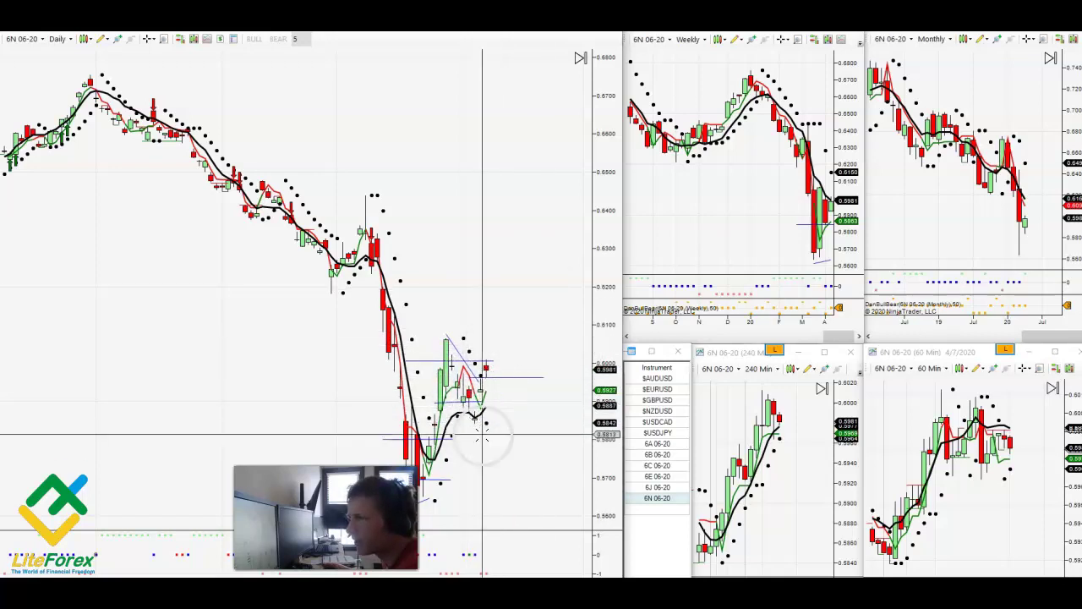
click(486, 363)
click(479, 426)
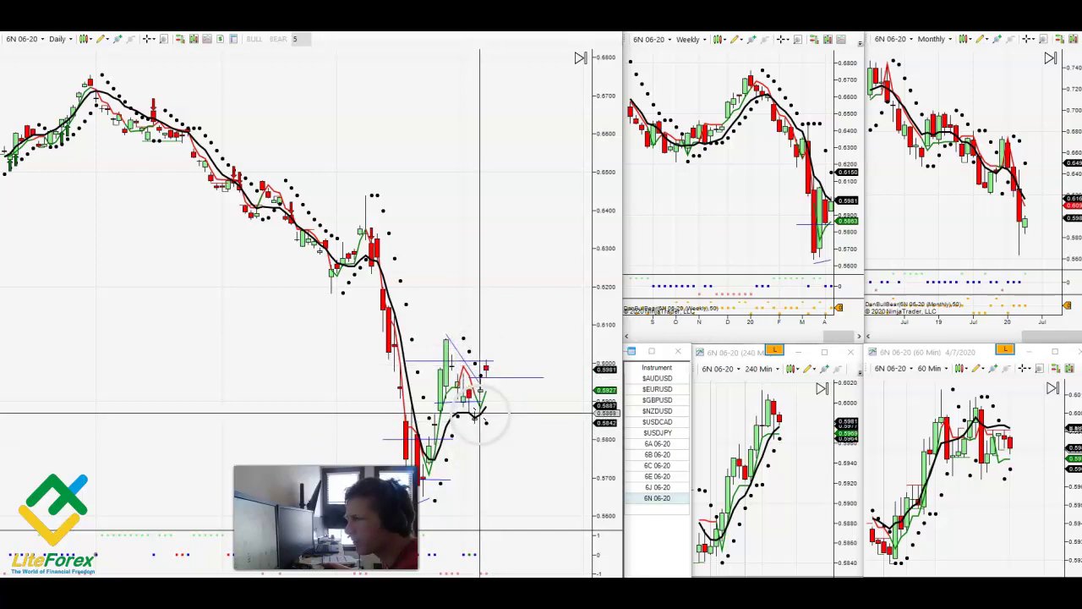
click(496, 377)
Step: Draw horizontal lines at the recent lows and just above the latest candles on the 6N 60-minute chart
middle_click(952, 469)
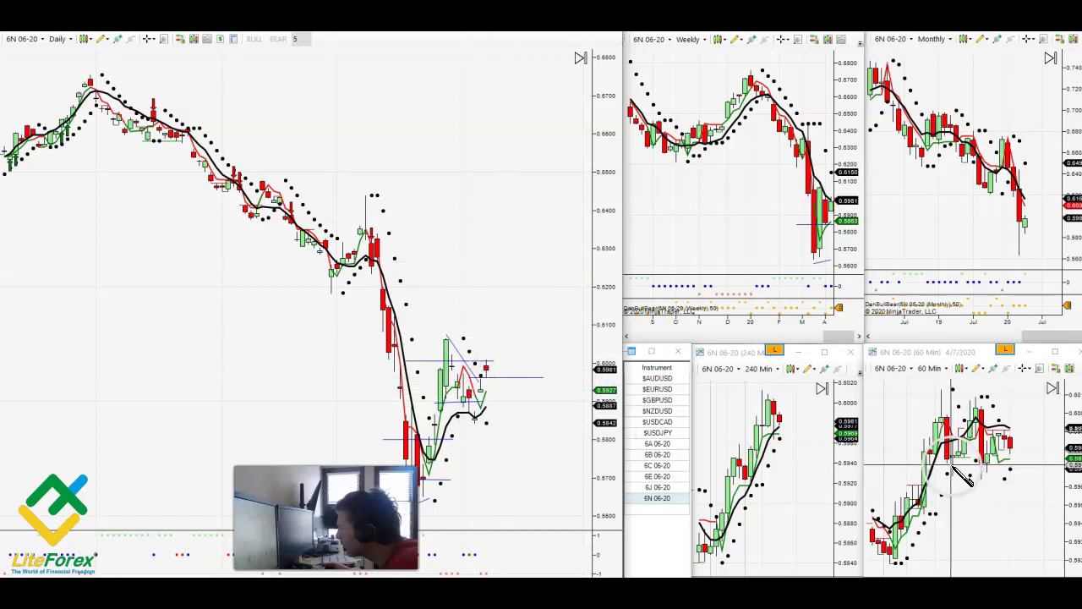
click(952, 468)
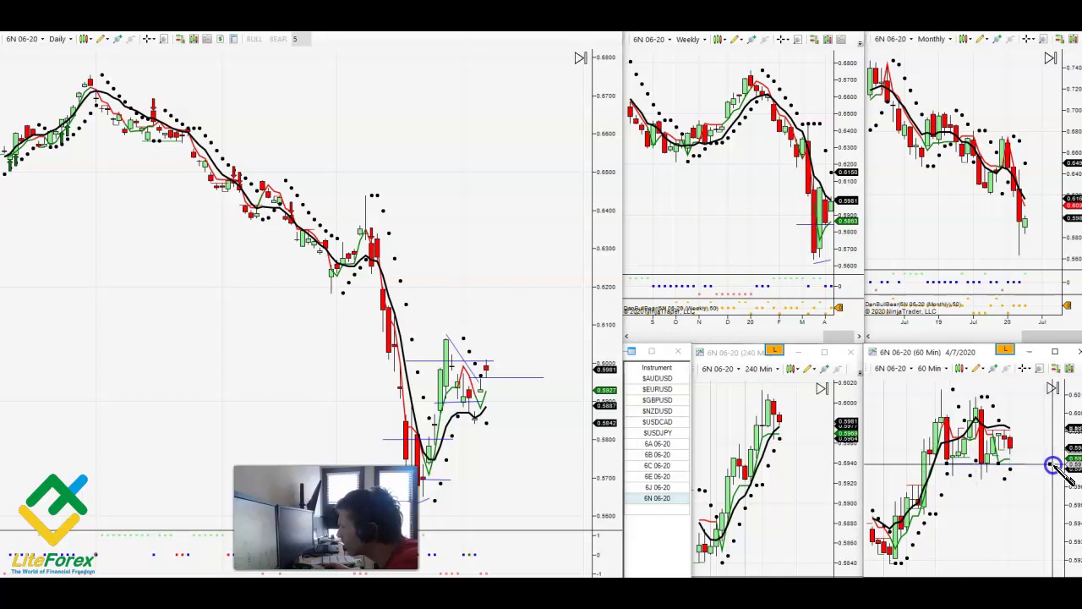
middle_click(989, 469)
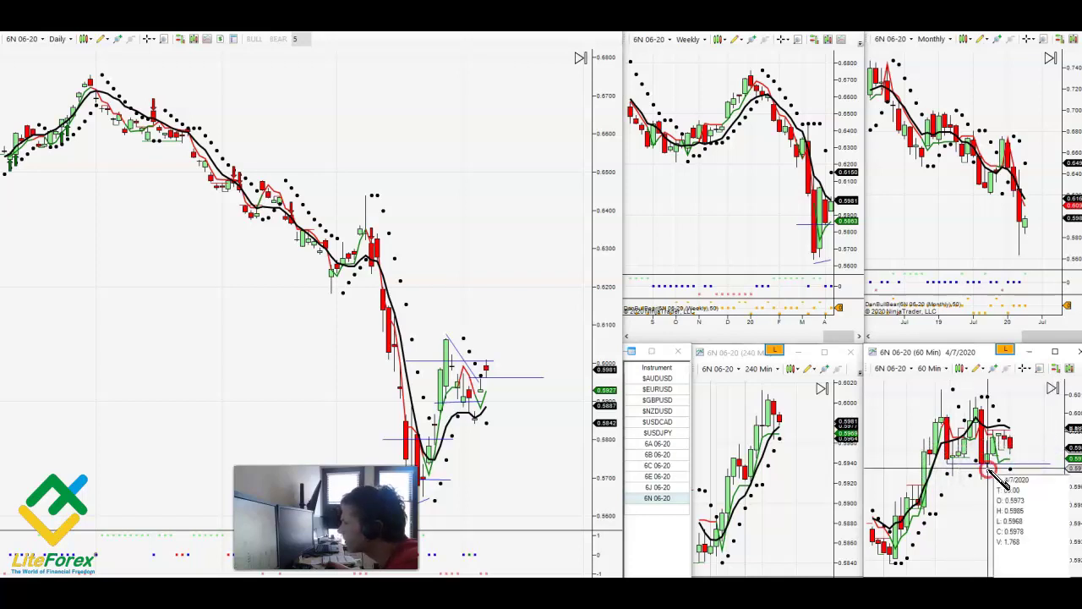
middle_click(1045, 469)
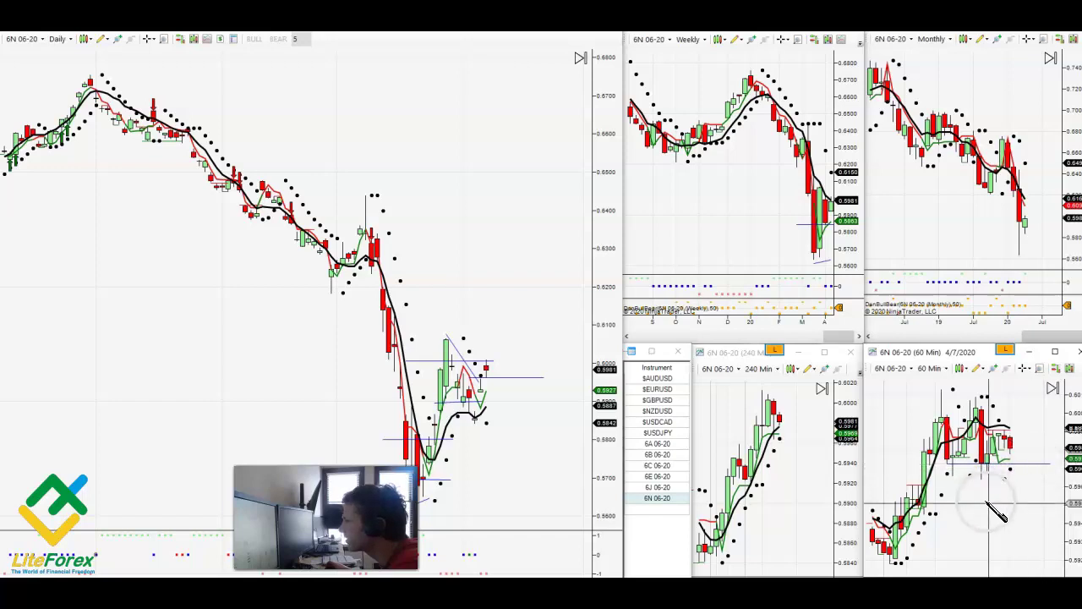
middle_click(1006, 432)
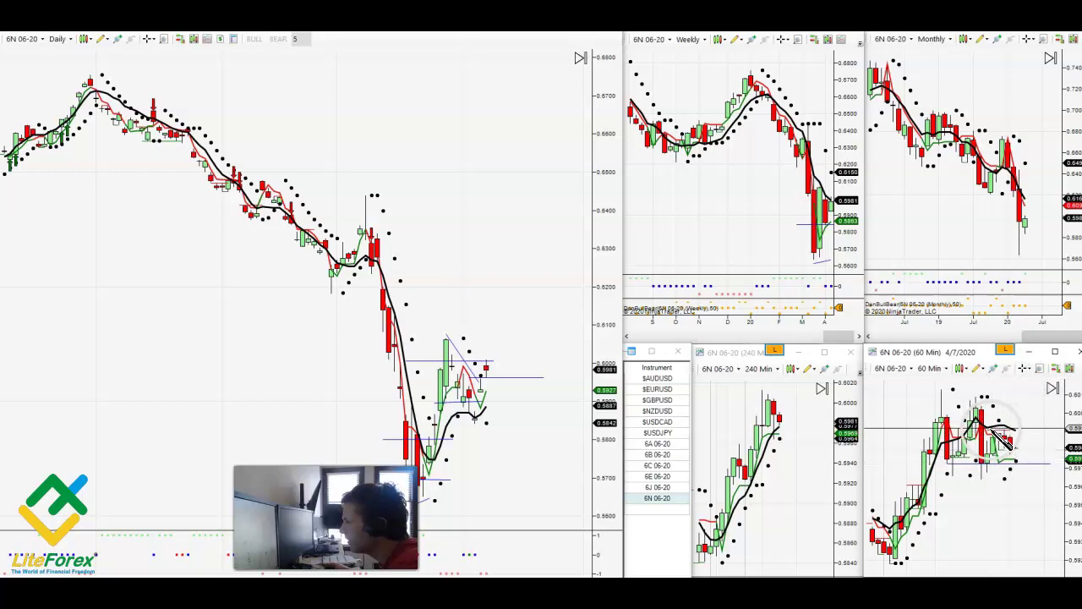
click(1034, 432)
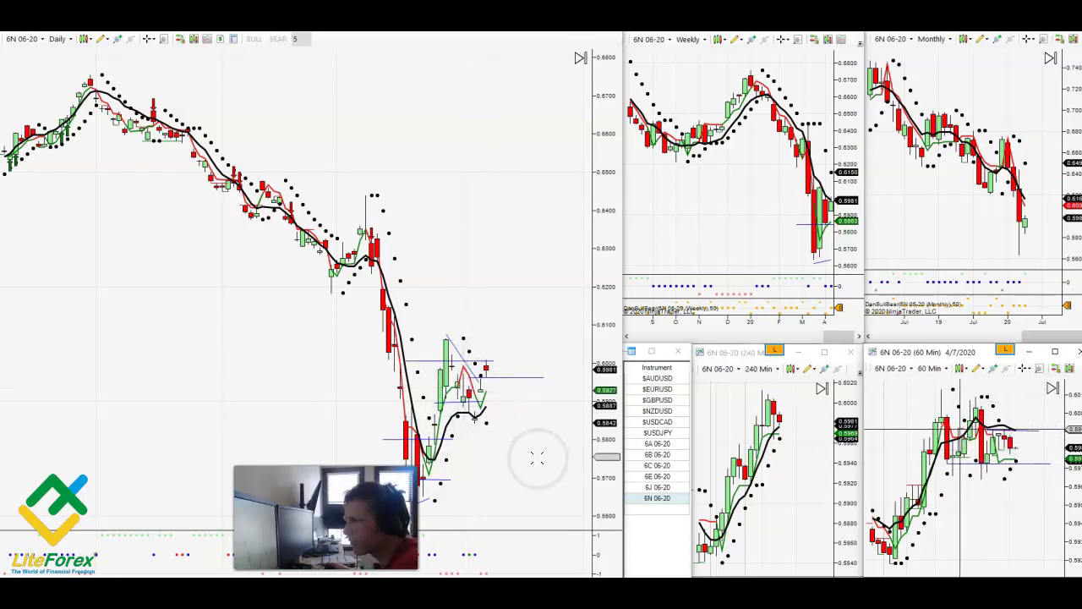
Step: Load $USDCAD in the linked charts and bring the latest monthly and weekly candles into view
click(657, 421)
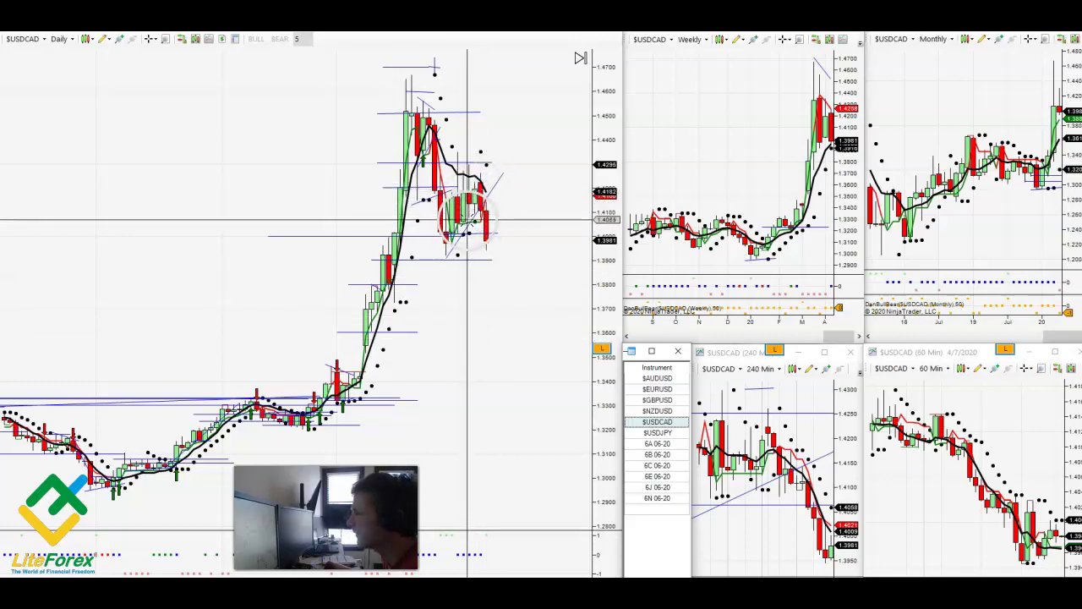
scroll(1013, 135, down, 3)
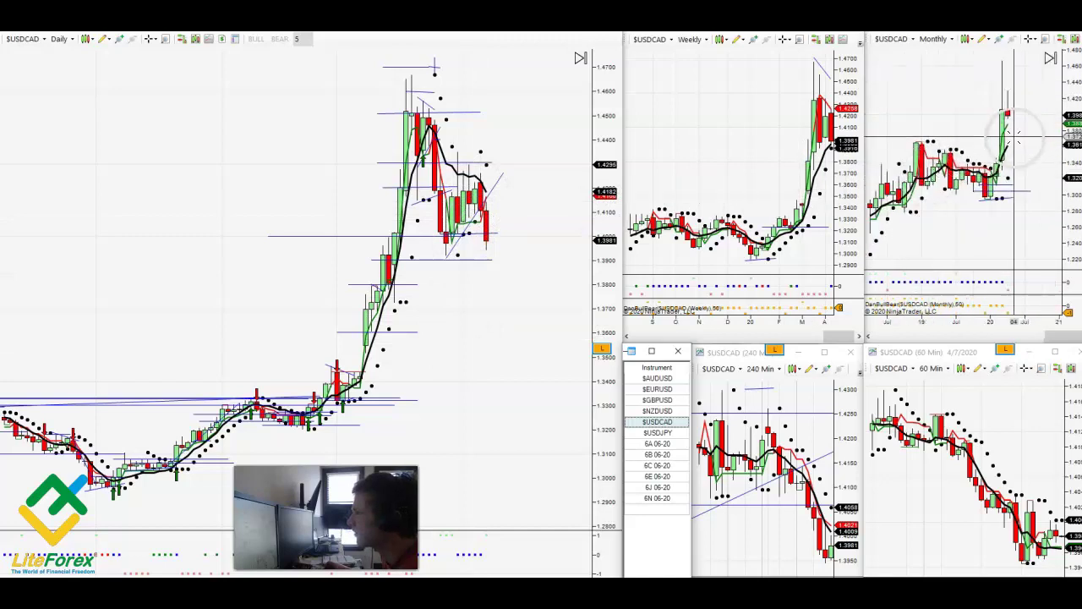
scroll(765, 141, down, 5)
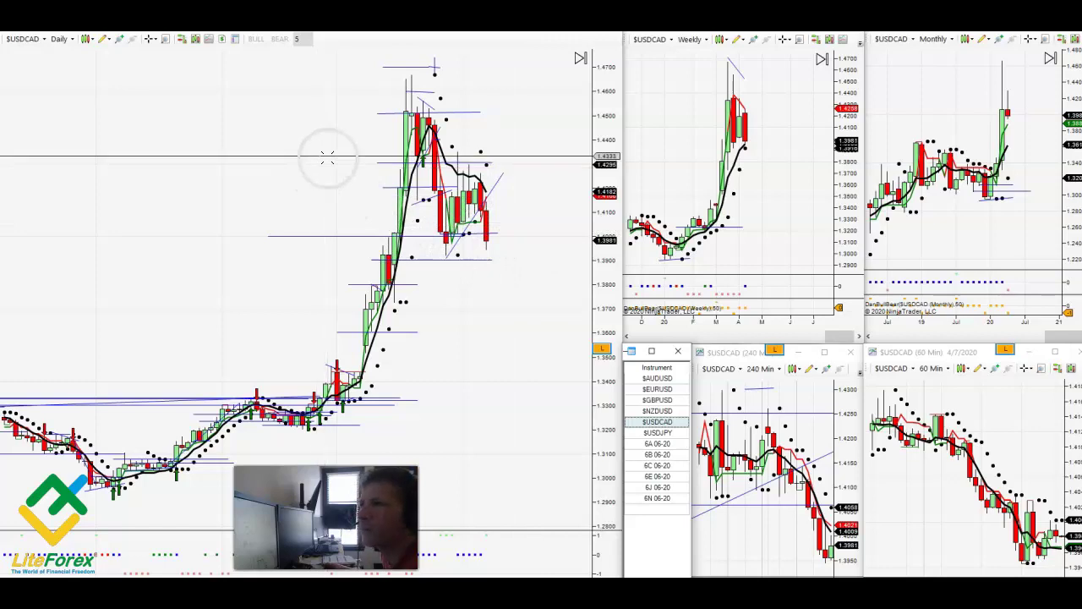
Step: Draw a rising trendline under the two recent lows of the USDCAD daily chart, from about 1.3890 to about 1.3990 past the latest candle
click(107, 42)
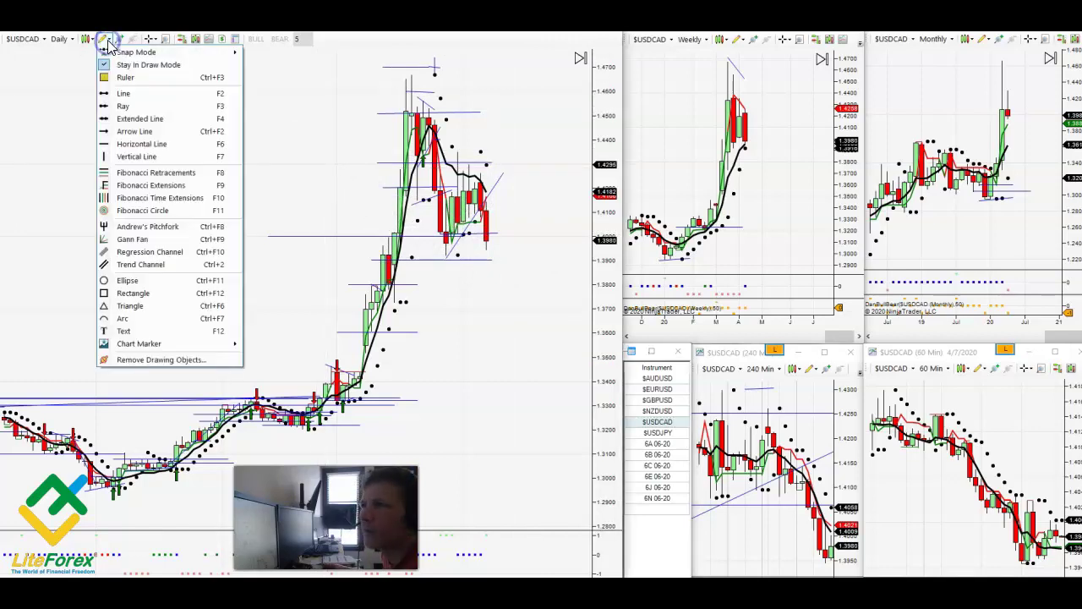
click(116, 93)
drag(427, 266, 546, 241)
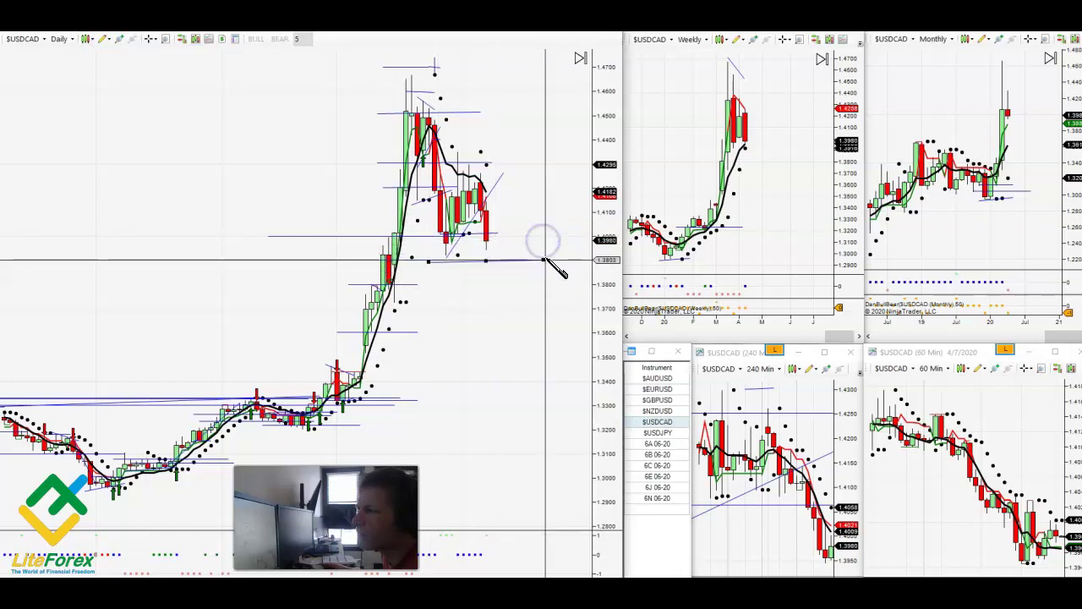
click(545, 239)
click(523, 318)
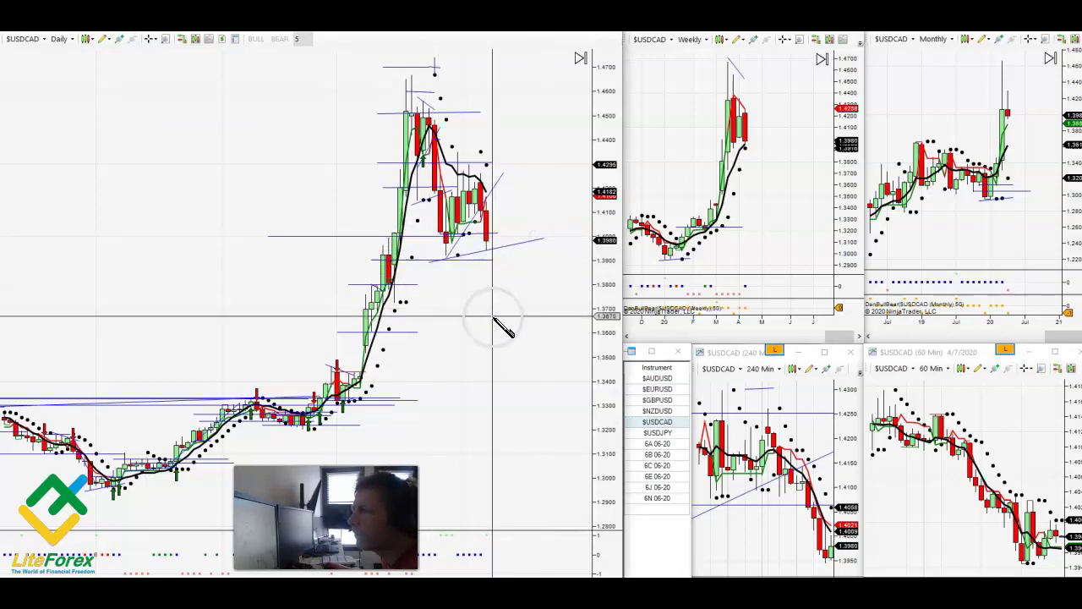
click(493, 305)
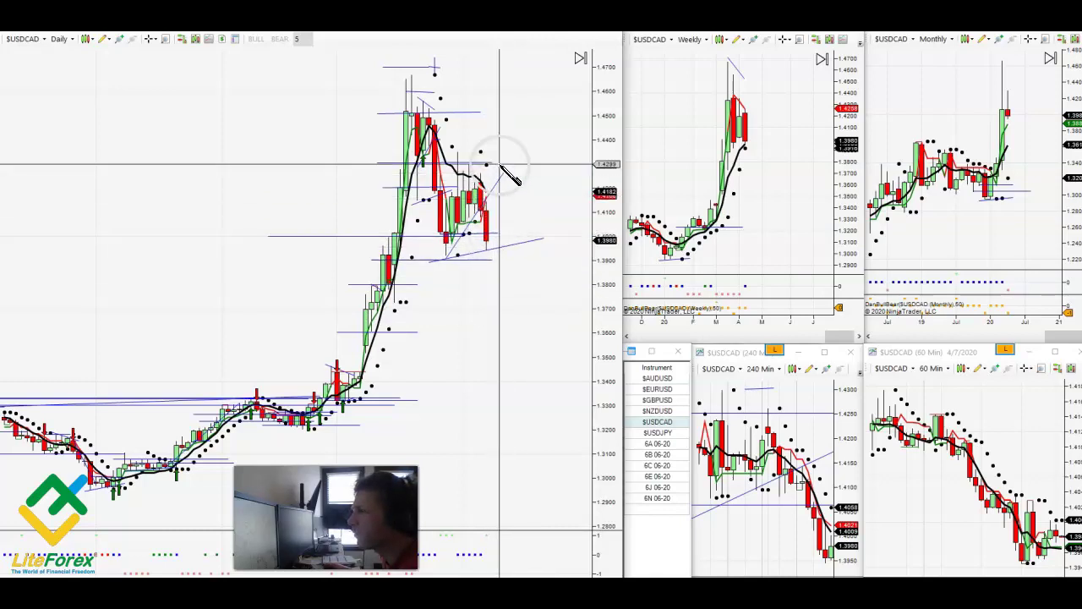
Step: Draw a horizontal line at the recent low of the USDCAD 60-minute chart, extending past the latest candle
drag(858, 484, 822, 485)
drag(1003, 528, 950, 527)
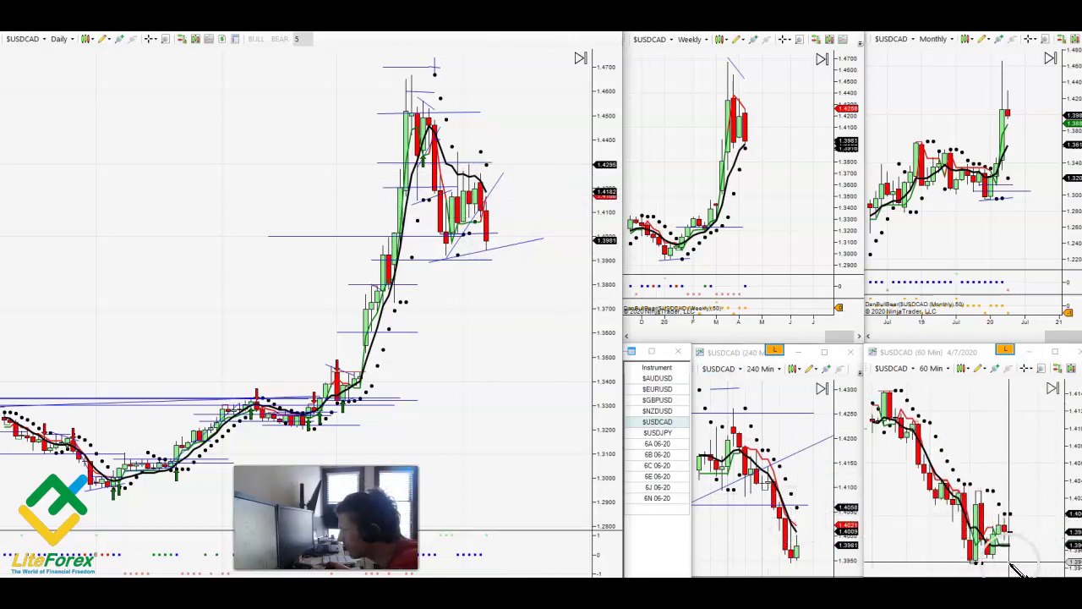
click(969, 567)
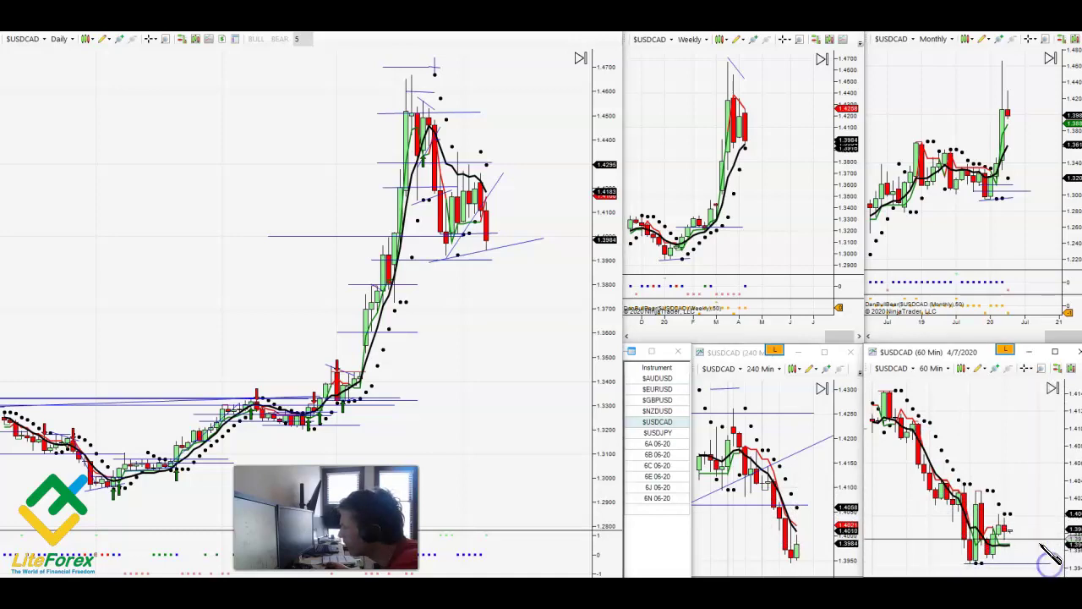
Step: Draw a falling trendline along the declining highs and a horizontal resistance line above the latest candles on the USDCAD 60-minute chart
click(937, 453)
click(1028, 527)
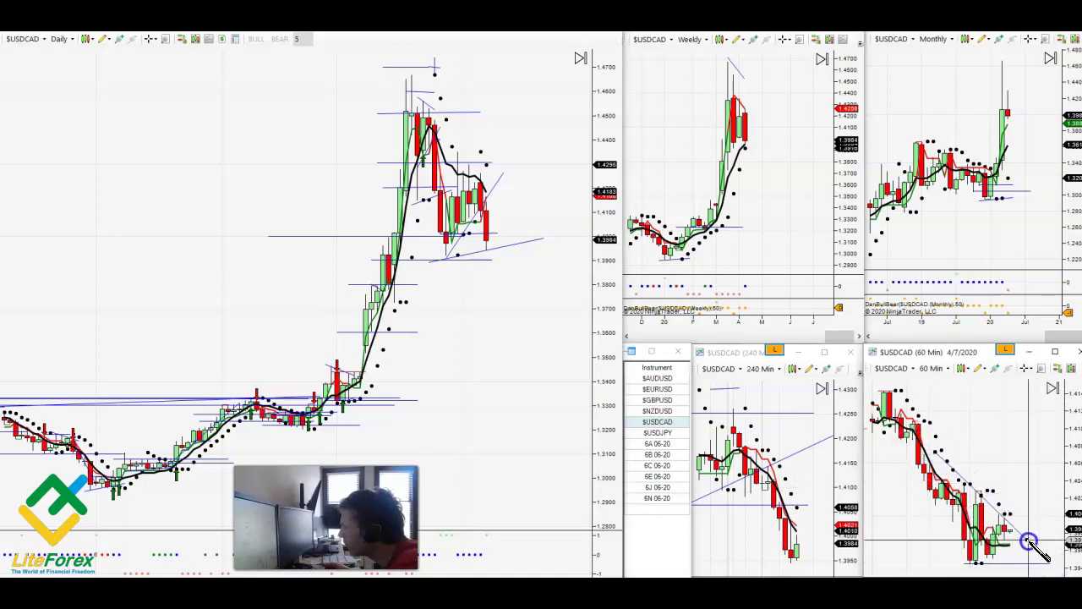
click(951, 513)
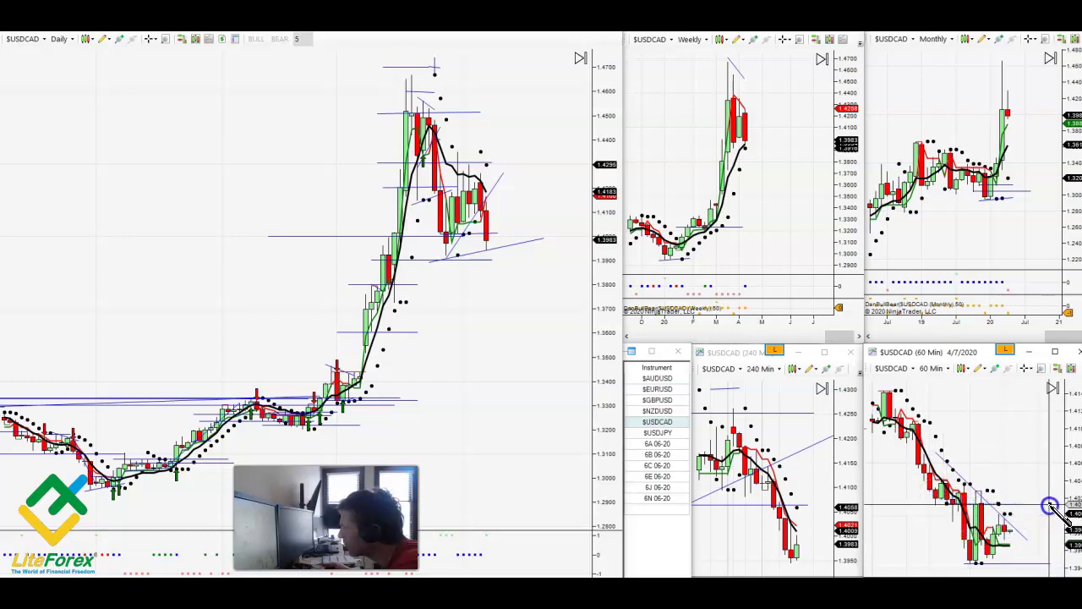
click(981, 511)
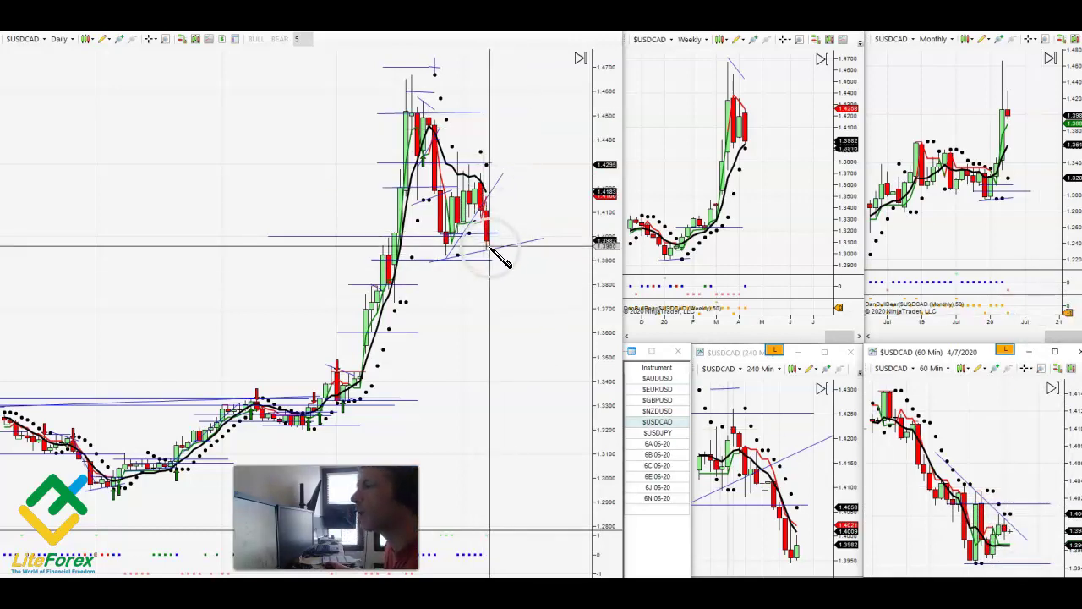
drag(1003, 208, 968, 195)
drag(981, 112, 983, 124)
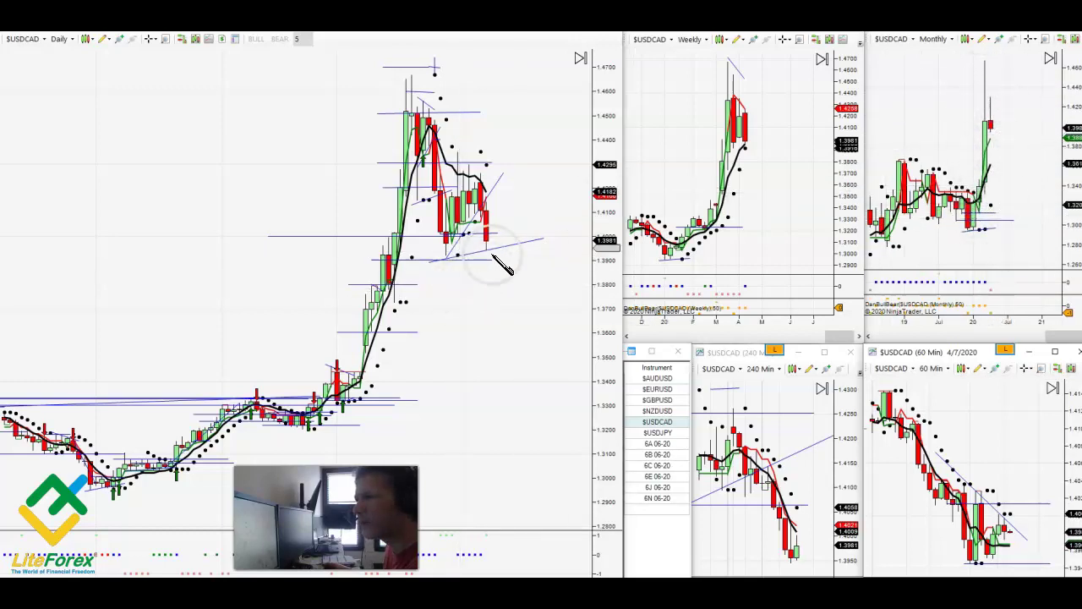
Step: Load 6C 06-20 in the linked charts and draw a horizontal line at the daily chart's recent high, about 0.7176, past the latest candle
click(647, 466)
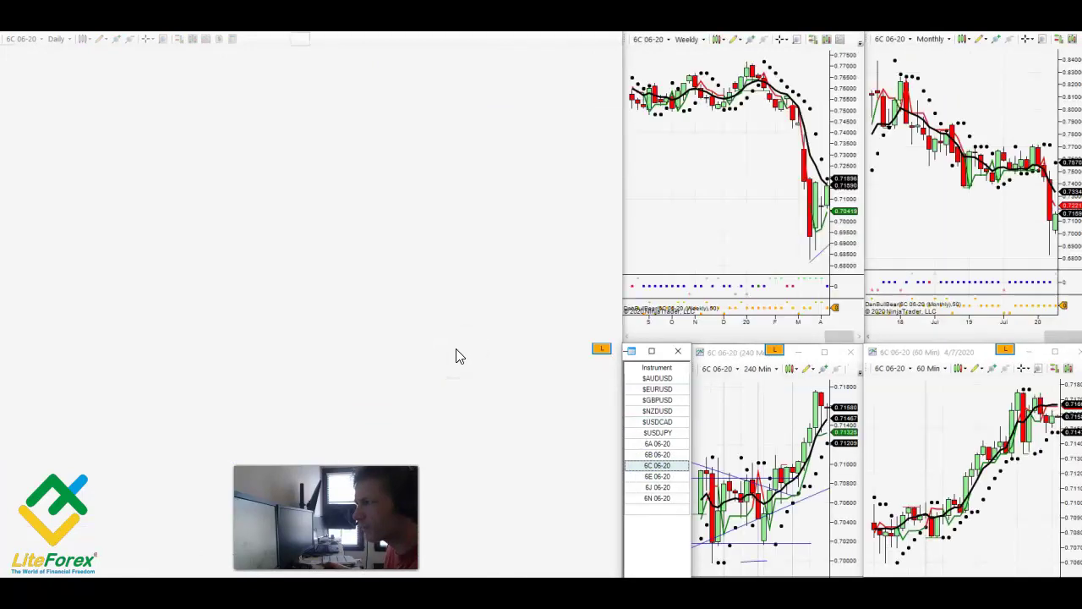
middle_click(517, 331)
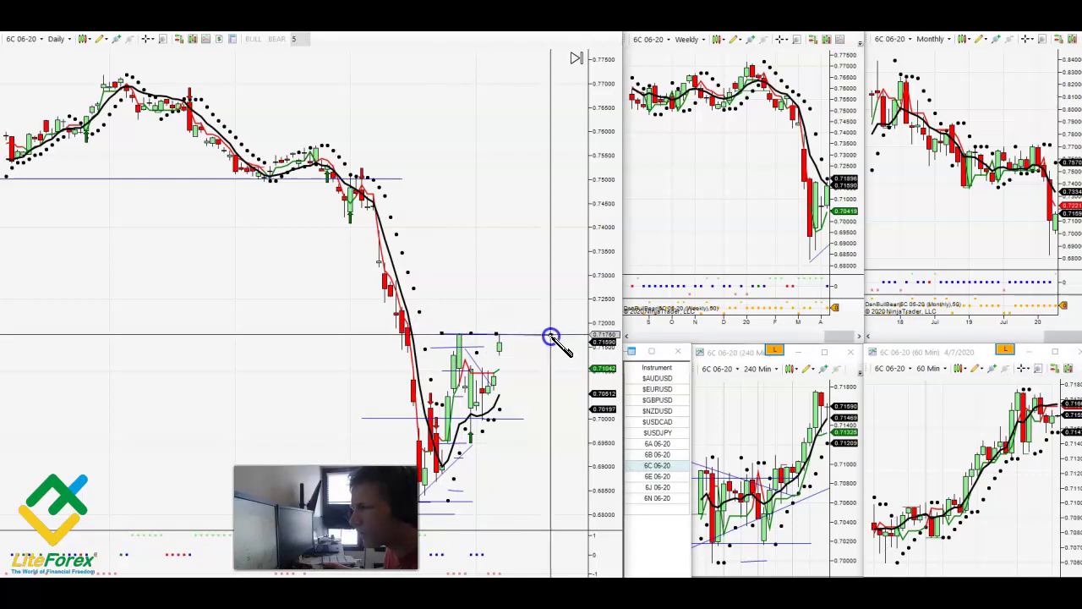
middle_click(459, 355)
scroll(460, 355, down, 1)
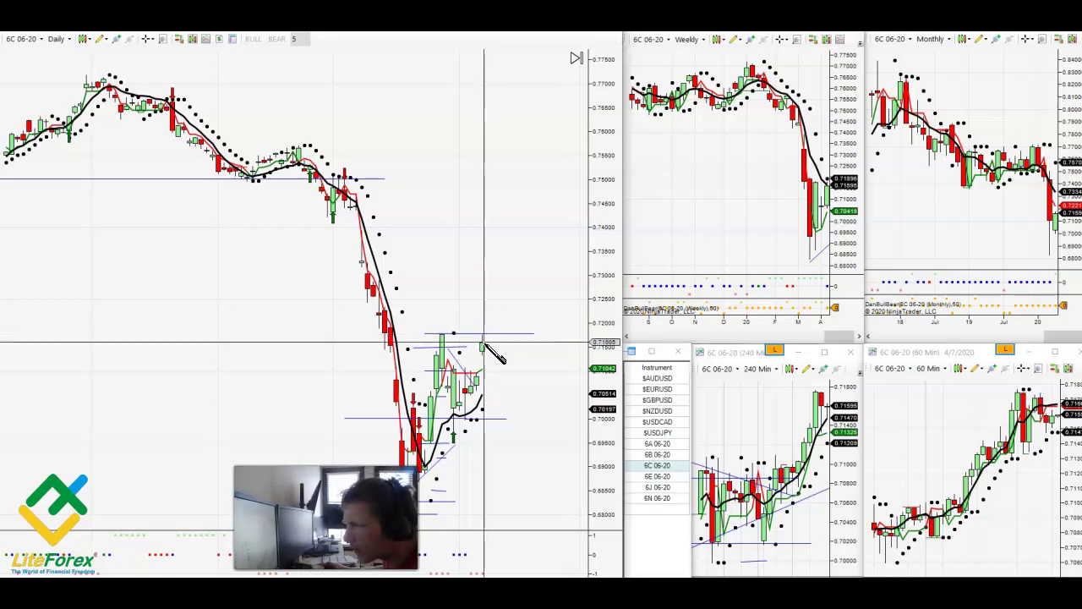
click(486, 372)
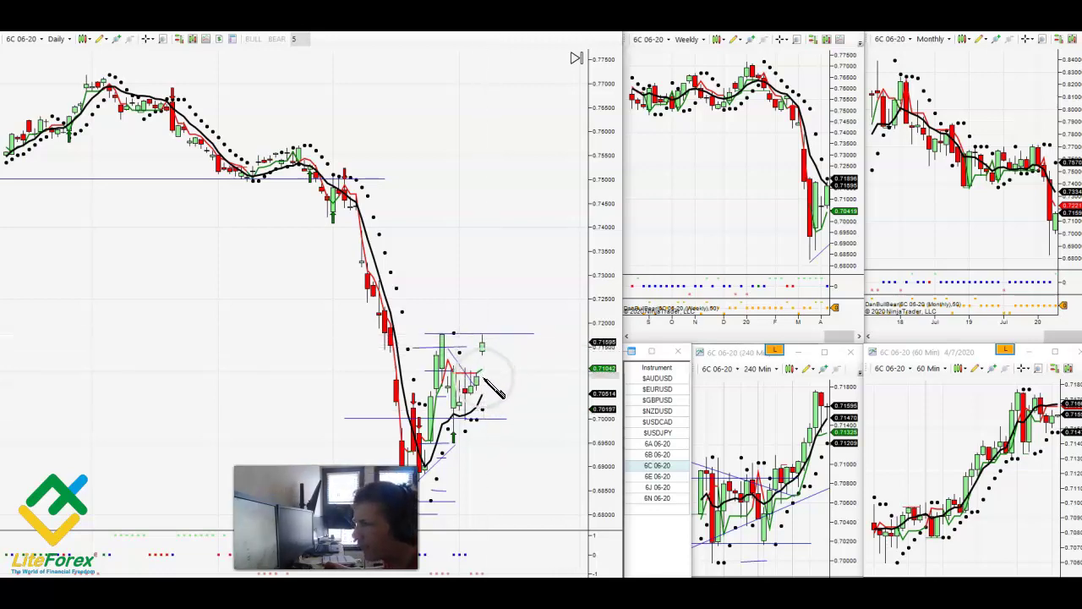
click(576, 300)
Step: Bring the latest 6C weekly, 240-minute and 60-minute candles into view with free space after them
drag(765, 217, 713, 218)
drag(826, 438, 776, 441)
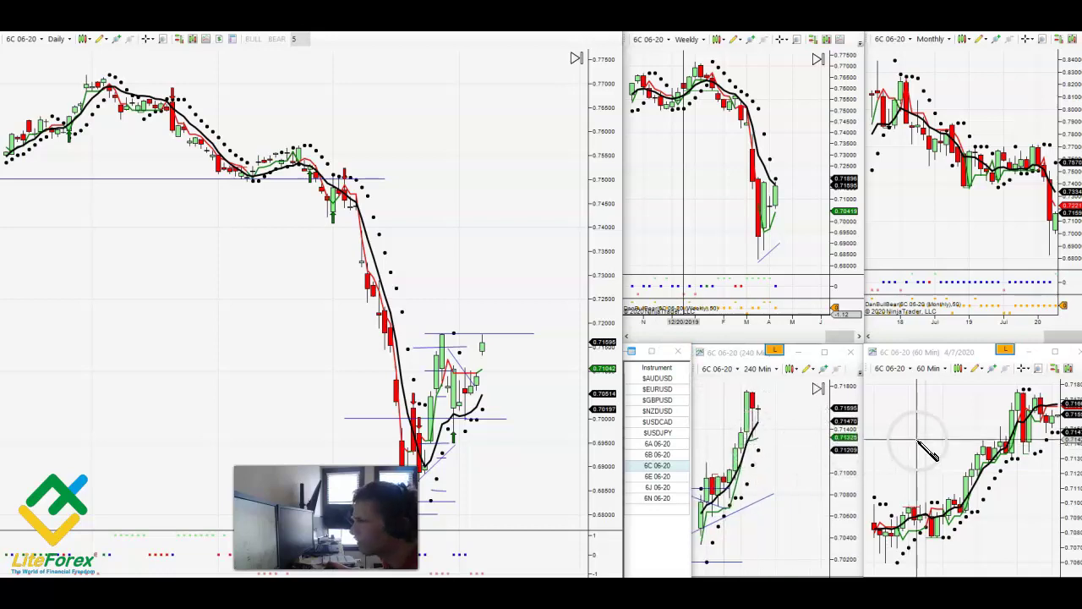
scroll(918, 448, down, 3)
scroll(926, 448, down, 3)
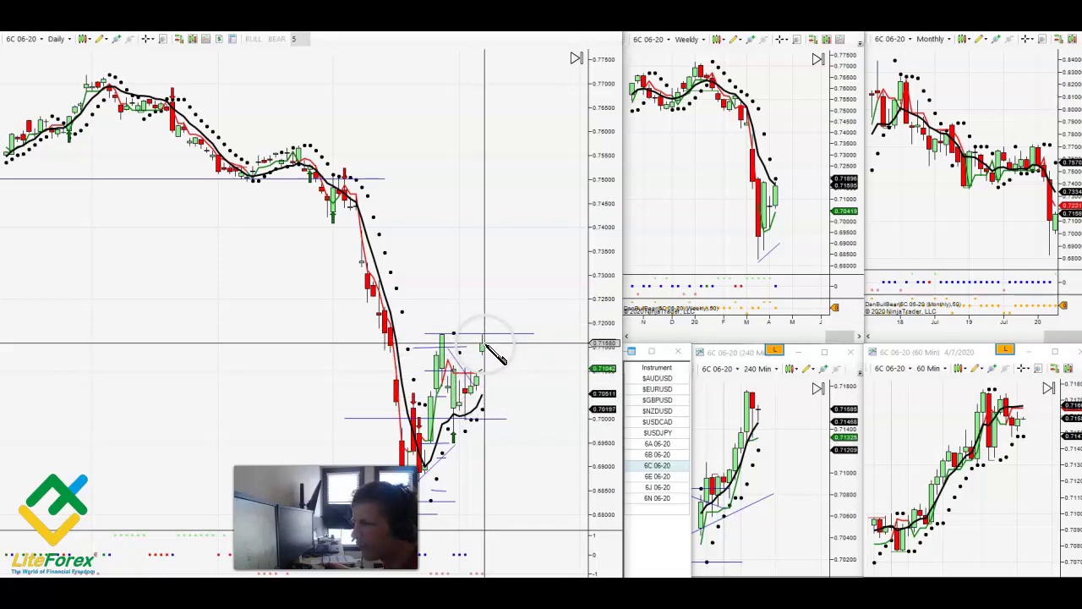
Step: Examine the latest 6C daily candles against the horizontal lines at the recent high and at about 0.7000
scroll(522, 391, up, 3)
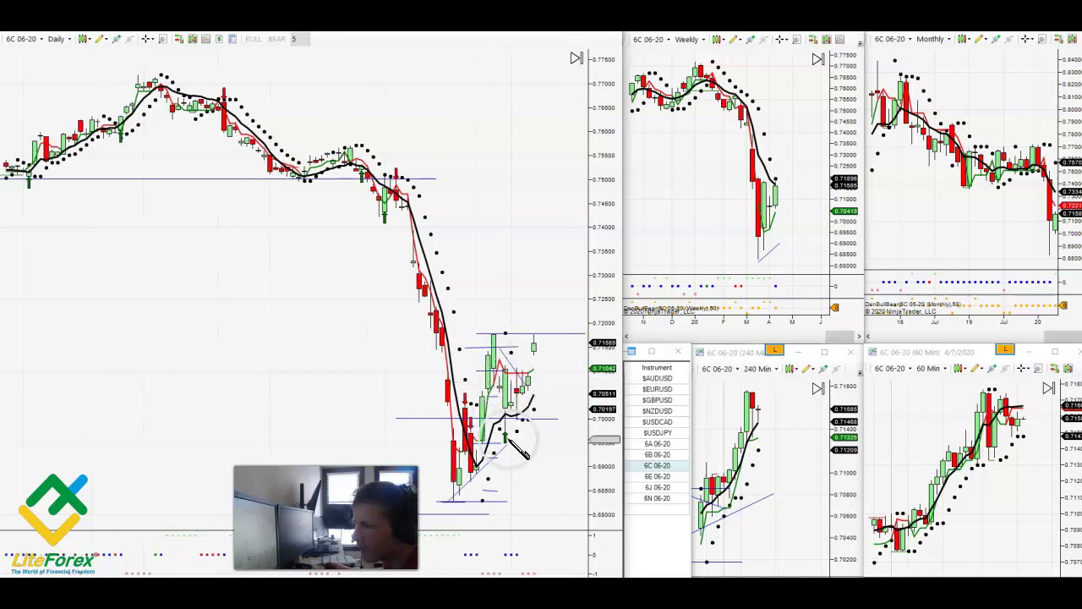
scroll(499, 448, down, 2)
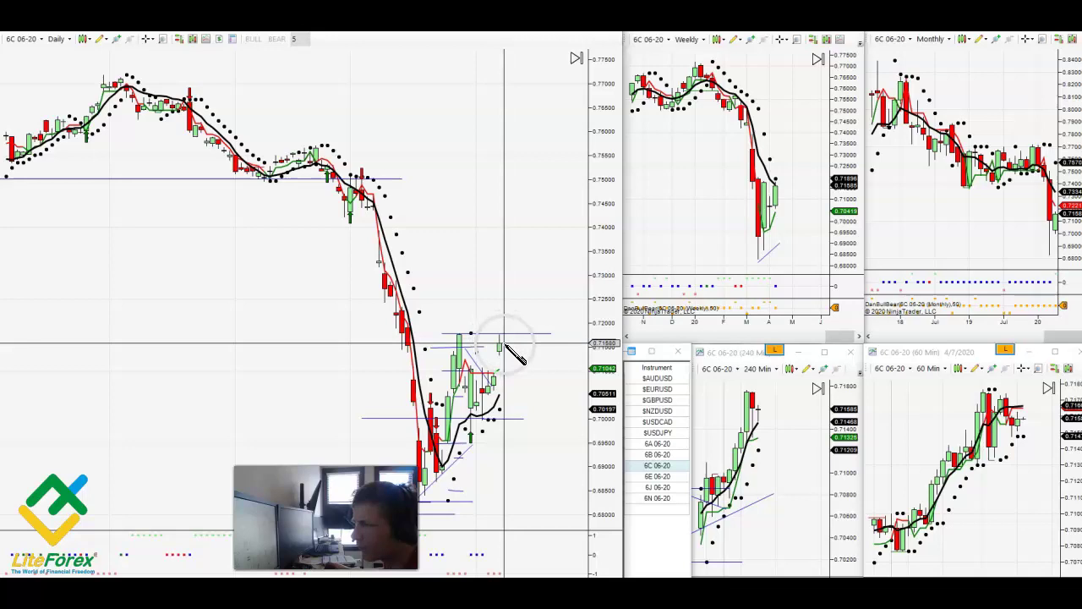
middle_click(461, 337)
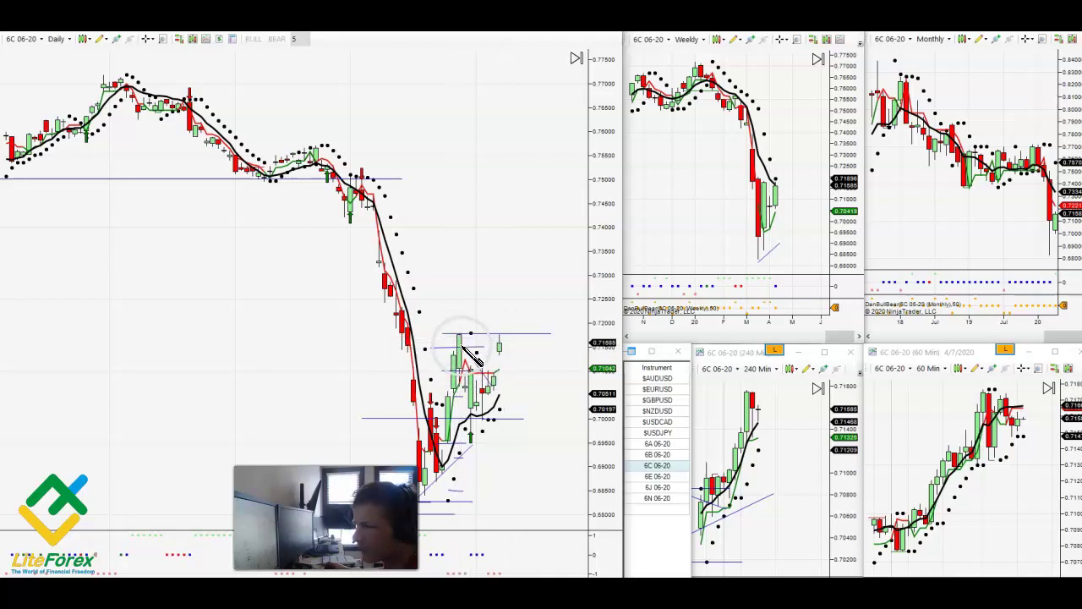
middle_click(472, 414)
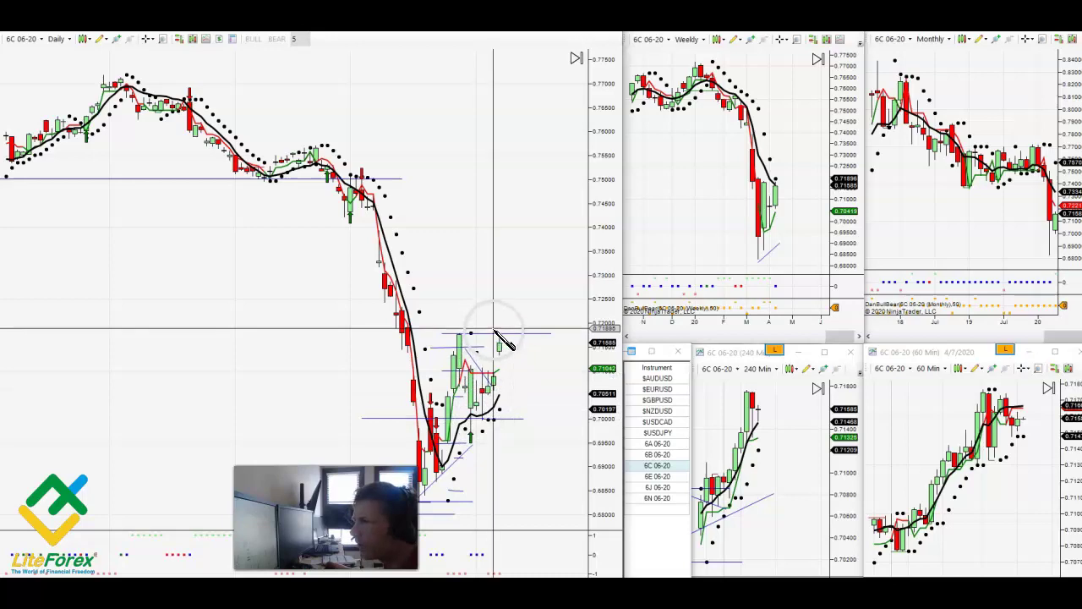
middle_click(525, 431)
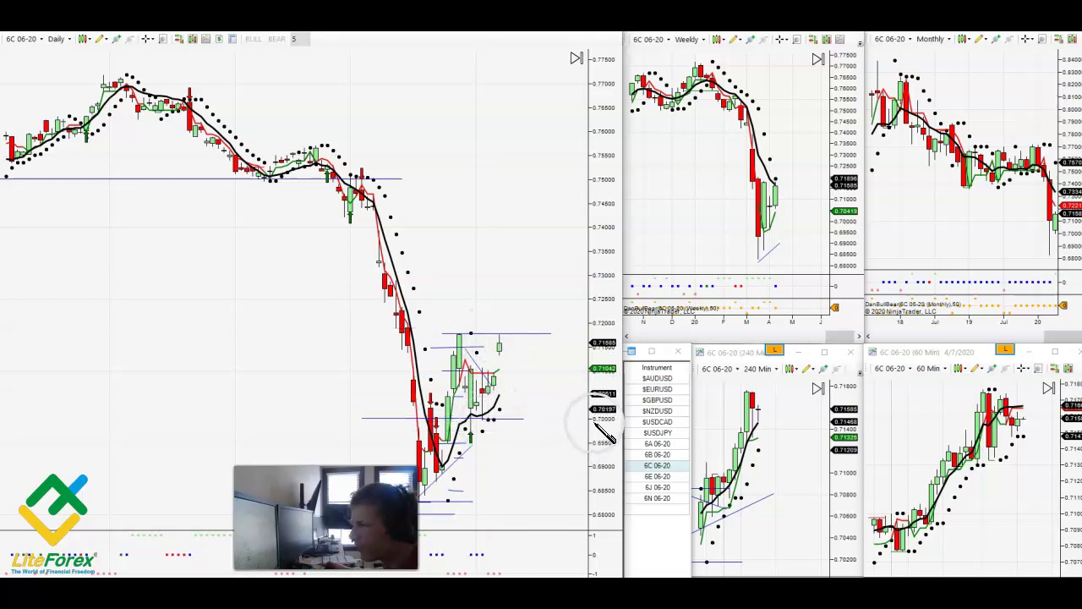
middle_click(532, 407)
middle_click(506, 328)
Step: Show more of the 6C 240-minute chart's recent history and bring the latest 60-minute and monthly candles into view
scroll(761, 448, up, 5)
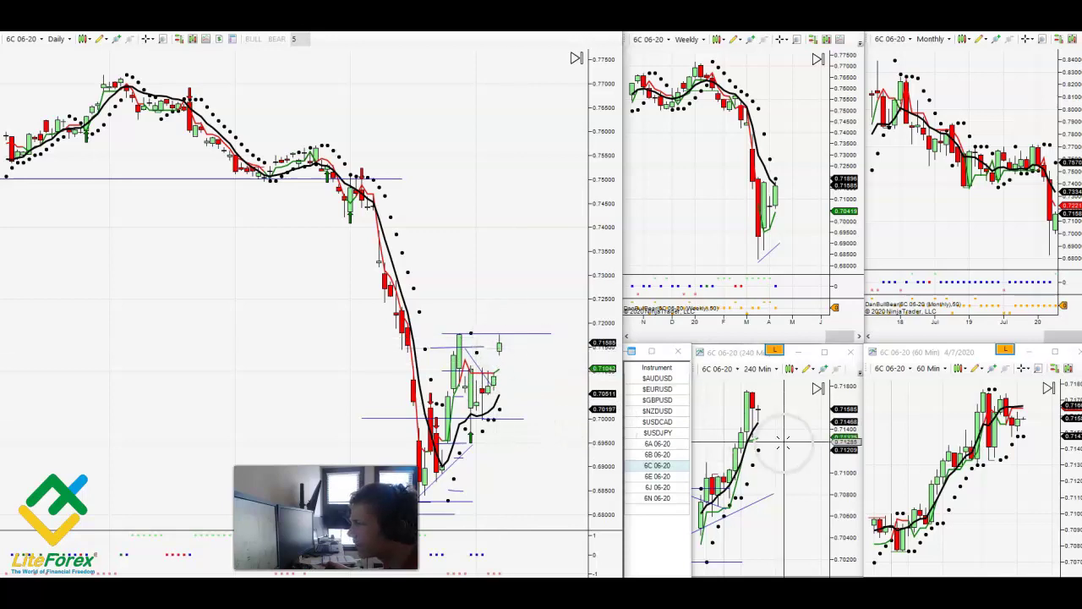
middle_click(794, 411)
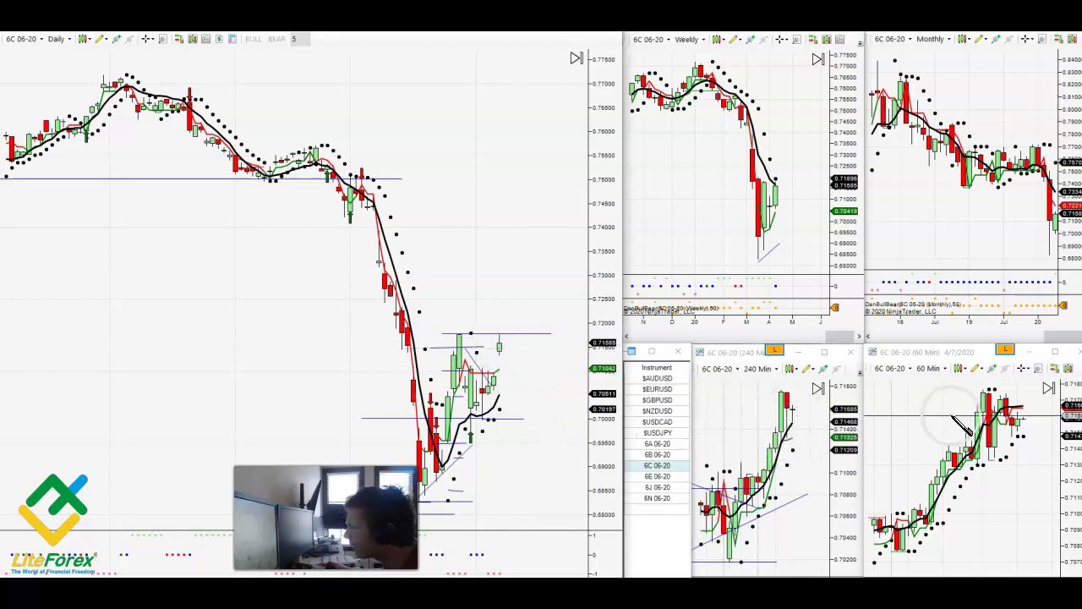
scroll(950, 434, down, 3)
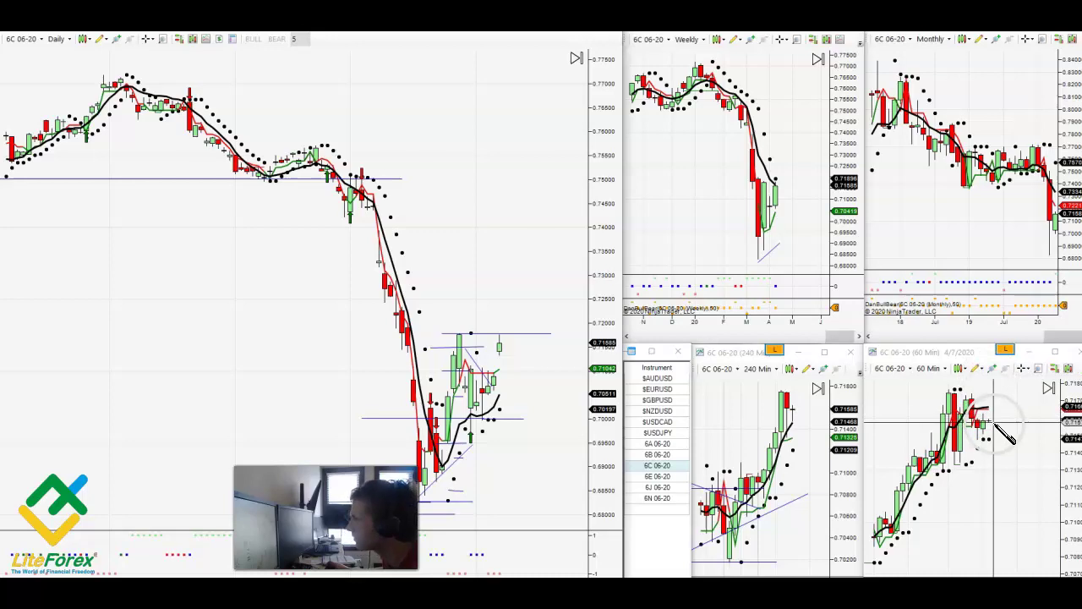
middle_click(979, 241)
scroll(978, 242, up, 3)
scroll(997, 406, up, 3)
Step: Draw a rising trendline beneath the recent lows of the 6C 60-minute chart, extending past the latest candle
middle_click(971, 479)
click(937, 475)
click(976, 449)
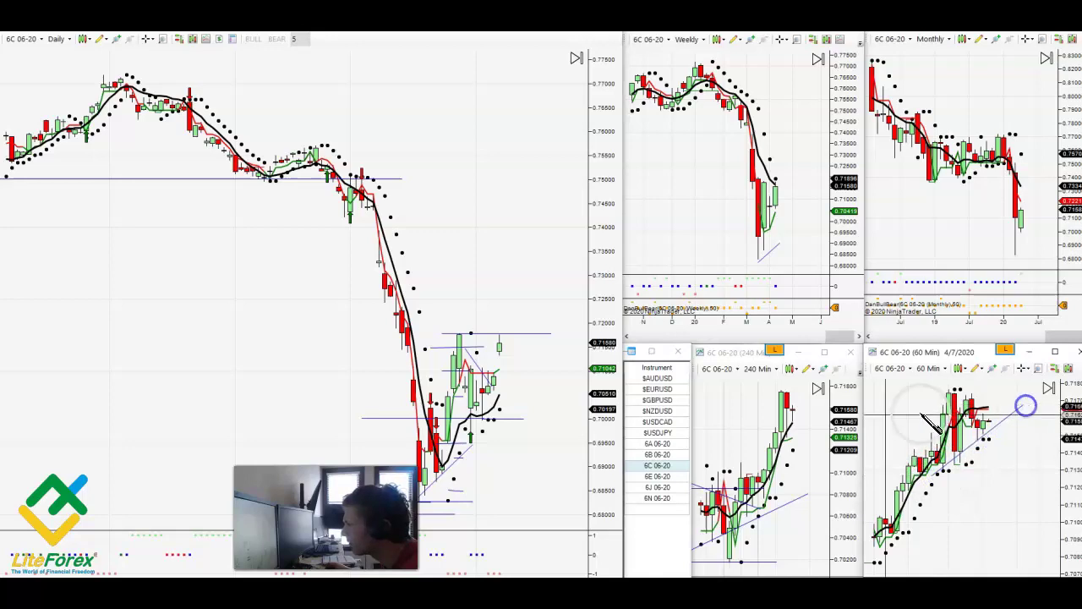
middle_click(883, 448)
drag(925, 449, 890, 451)
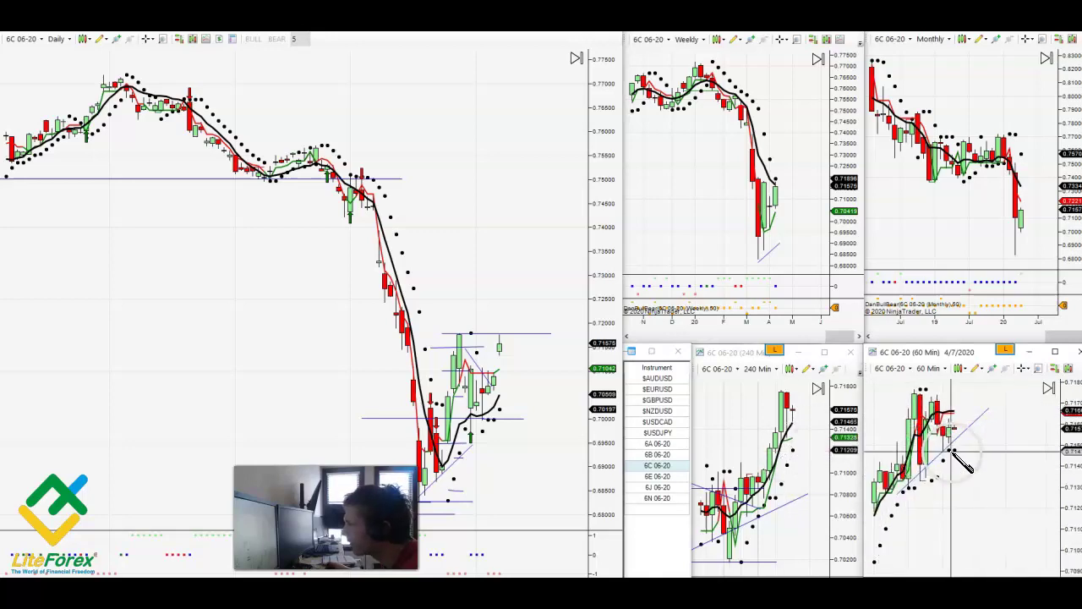
Step: Show more 6C 60-minute history around the rising trendline and examine the latest daily candle against the horizontal line at the recent high
scroll(971, 463, up, 2)
middle_click(605, 433)
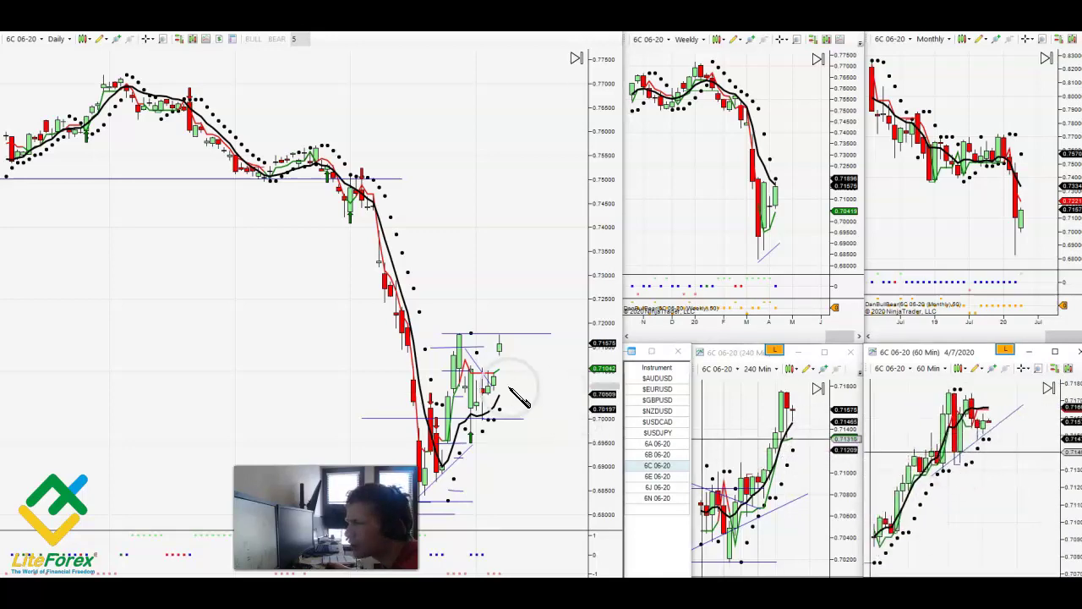
middle_click(504, 363)
middle_click(502, 338)
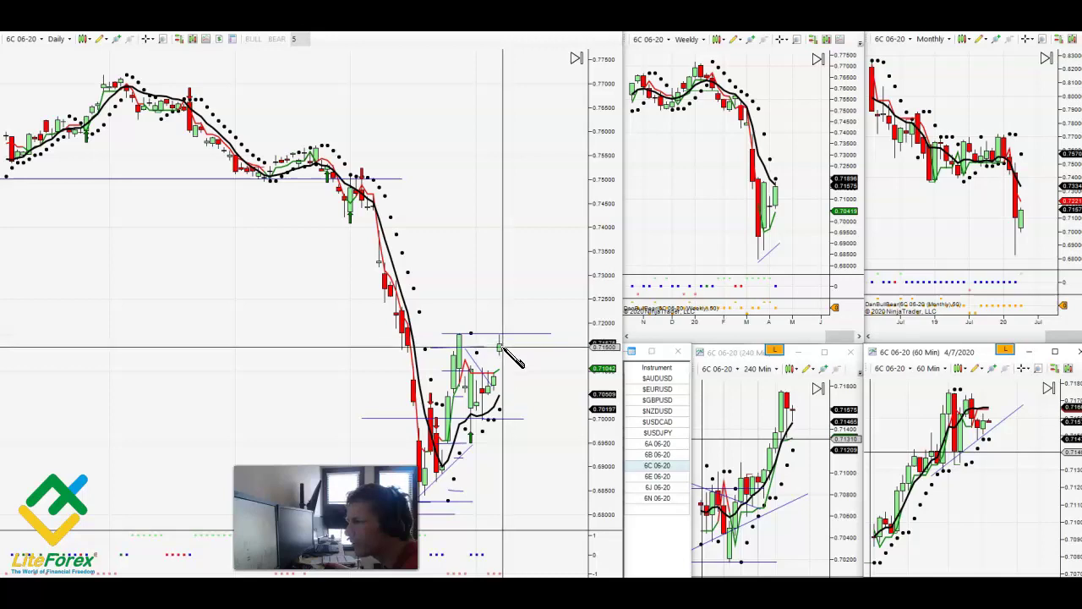
middle_click(562, 391)
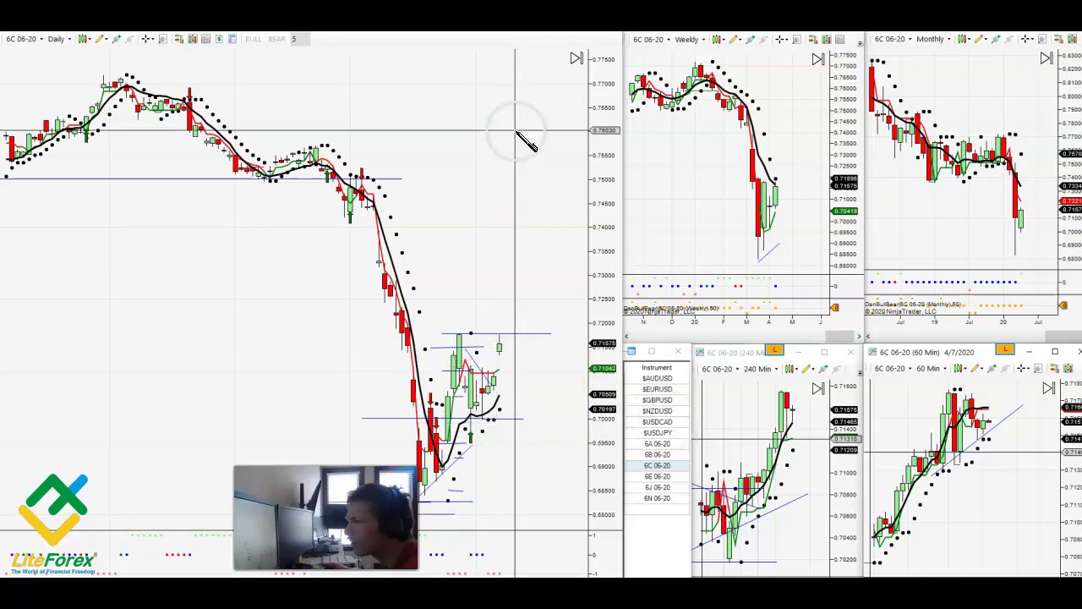
middle_click(511, 240)
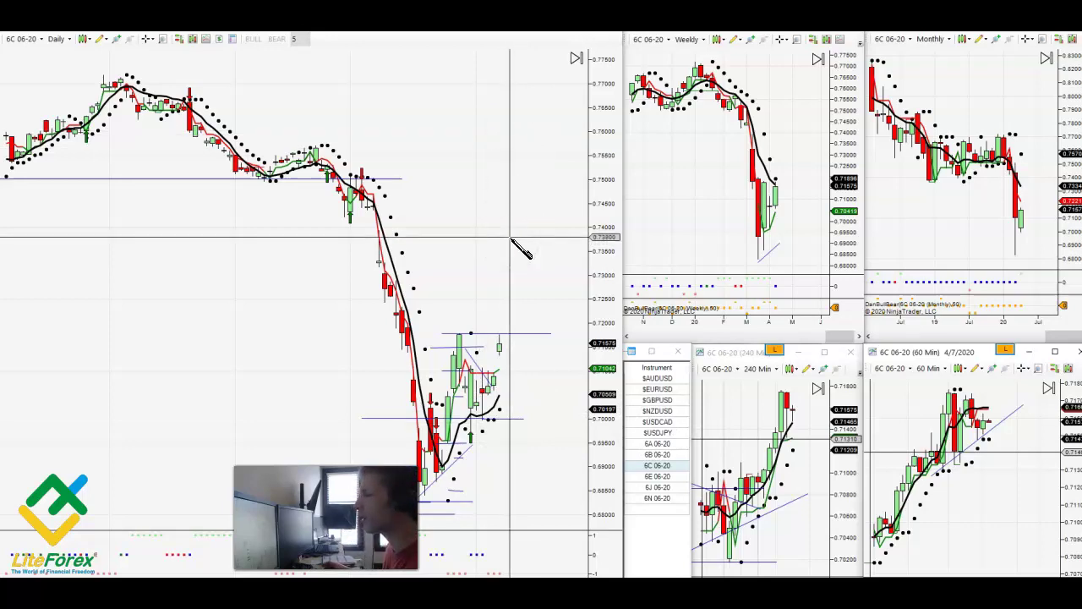
middle_click(512, 241)
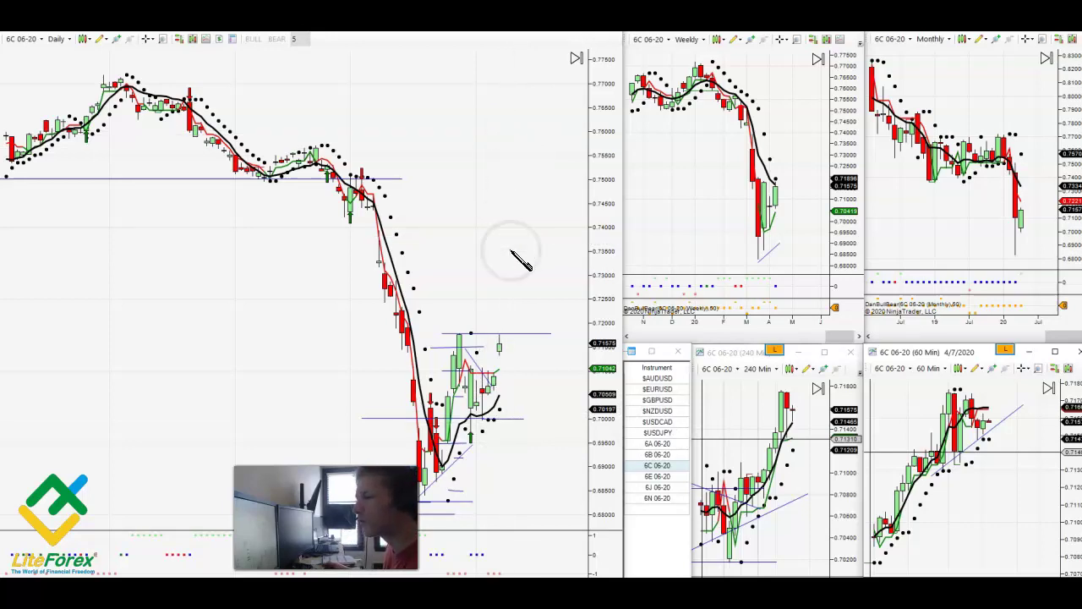
Step: Load $USDJPY in all charts and draw a short horizontal line above the latest daily high, at about 109.45
click(651, 432)
middle_click(422, 356)
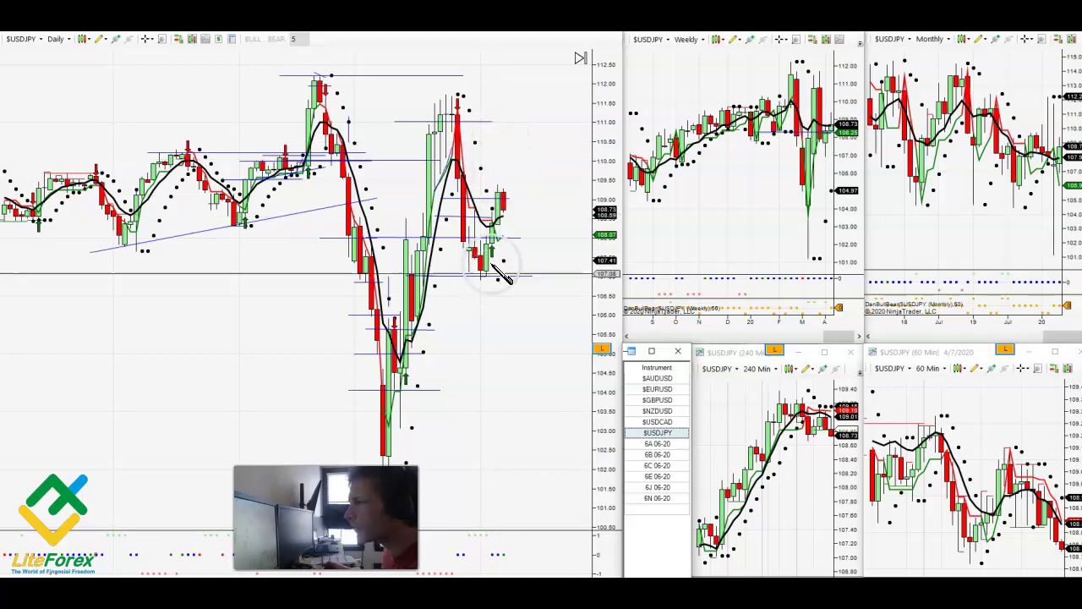
click(495, 182)
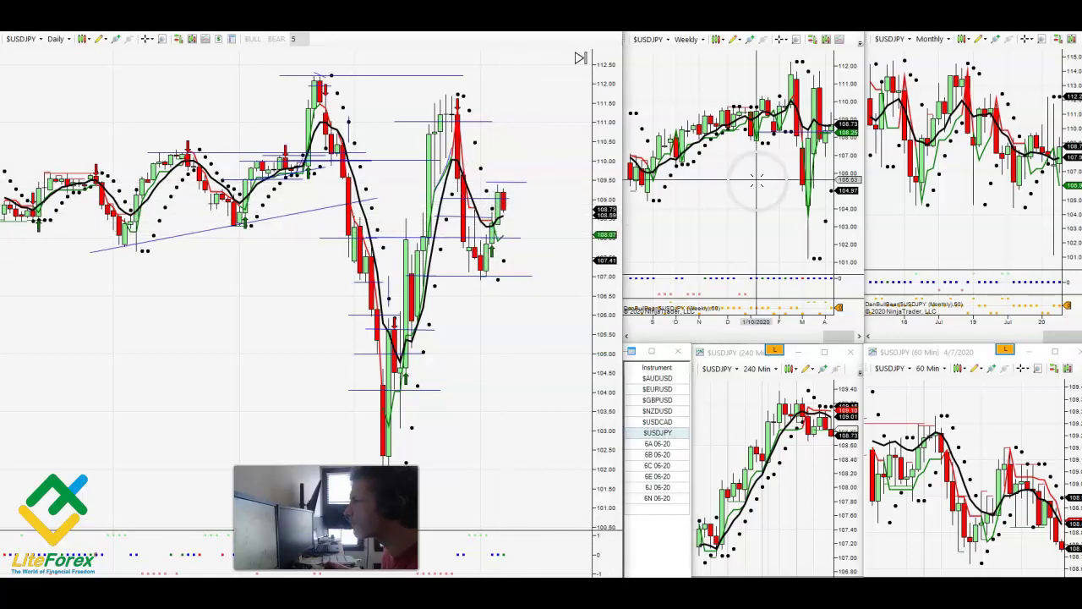
Step: Draw a horizontal support line along the recent lows of the $USDJPY 60-minute chart, extending past the latest candle
scroll(759, 184, down, 3)
scroll(910, 217, down, 3)
scroll(791, 473, down, 3)
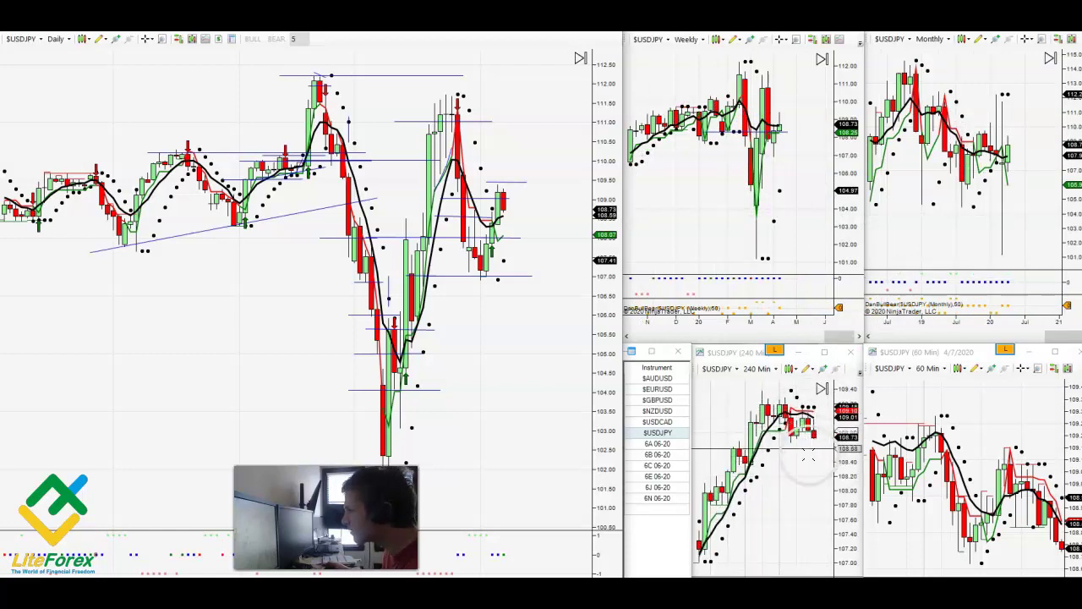
scroll(808, 457, down, 2)
scroll(1015, 507, down, 3)
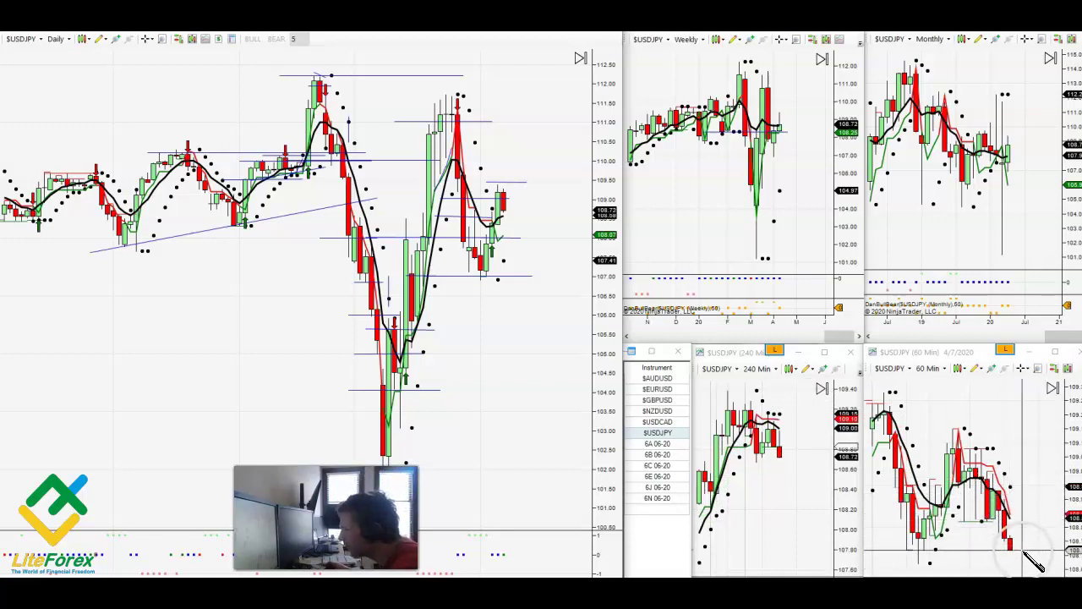
drag(882, 552, 1055, 553)
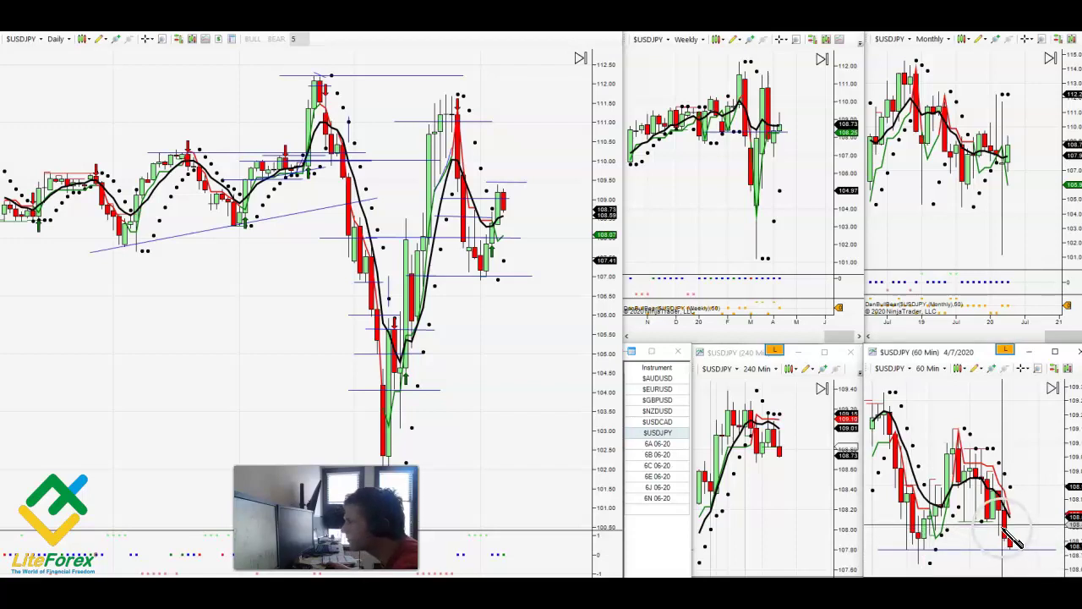
Step: Load 6J 06-20 in all charts and bring the latest daily, 60-minute and 240-minute candles into view with free space after them
click(658, 488)
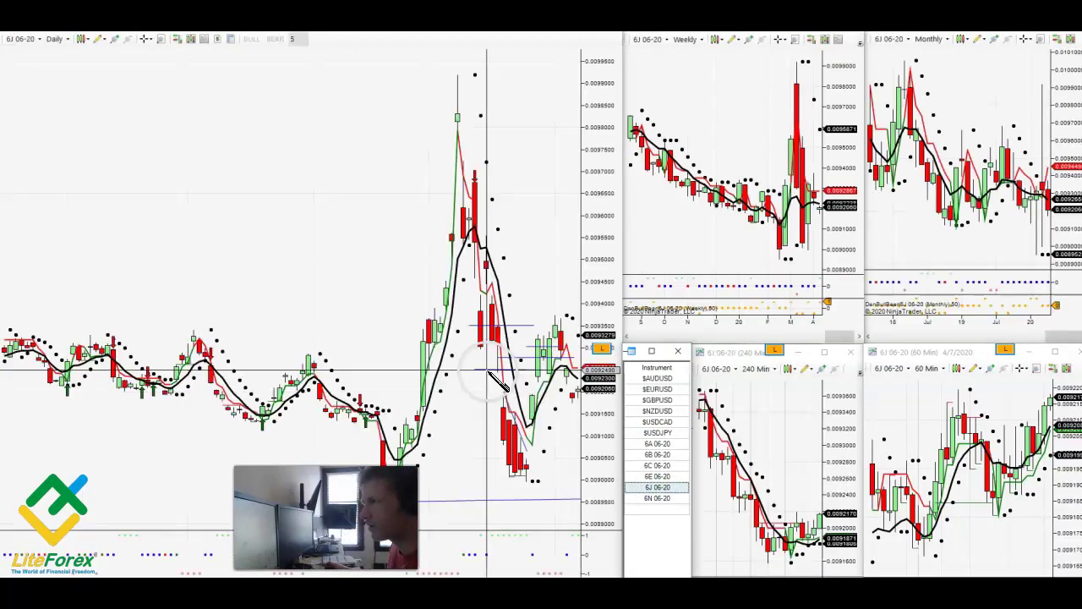
scroll(445, 366, down, 5)
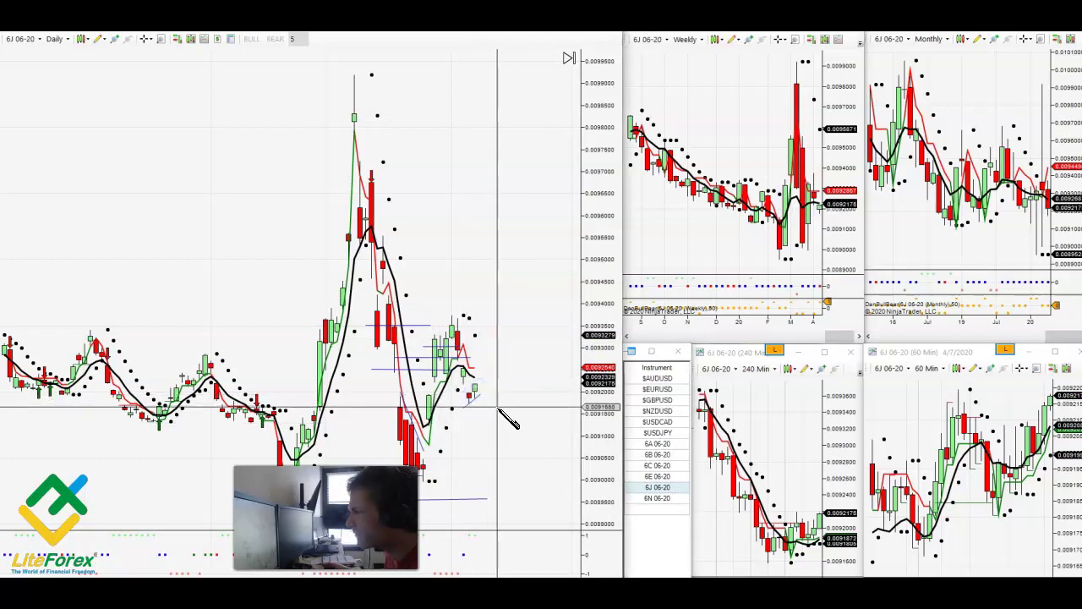
drag(903, 432, 886, 434)
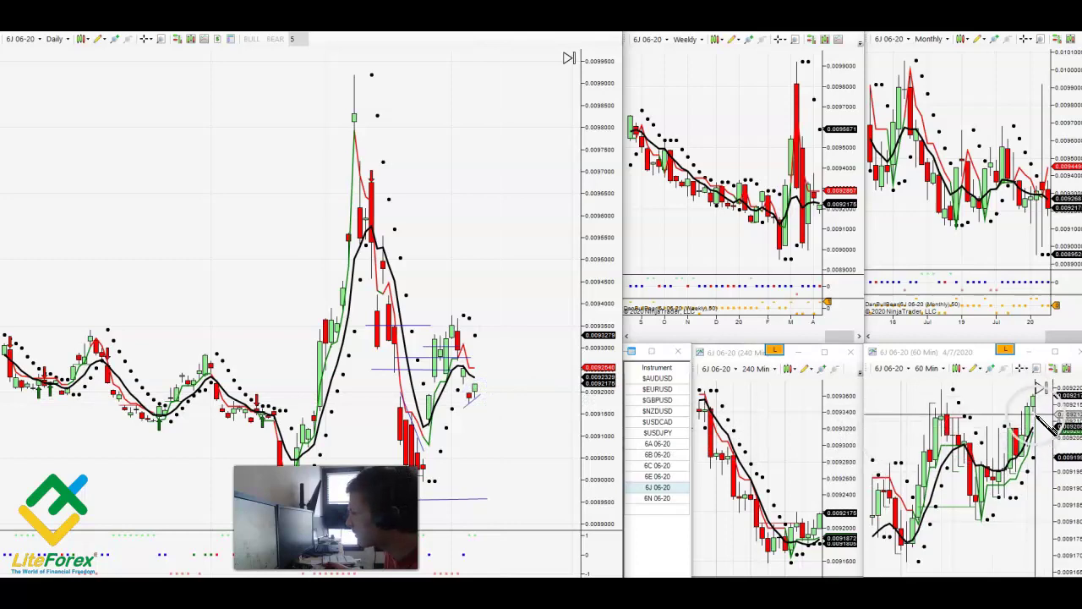
scroll(785, 461, down, 2)
scroll(754, 513, up, 1)
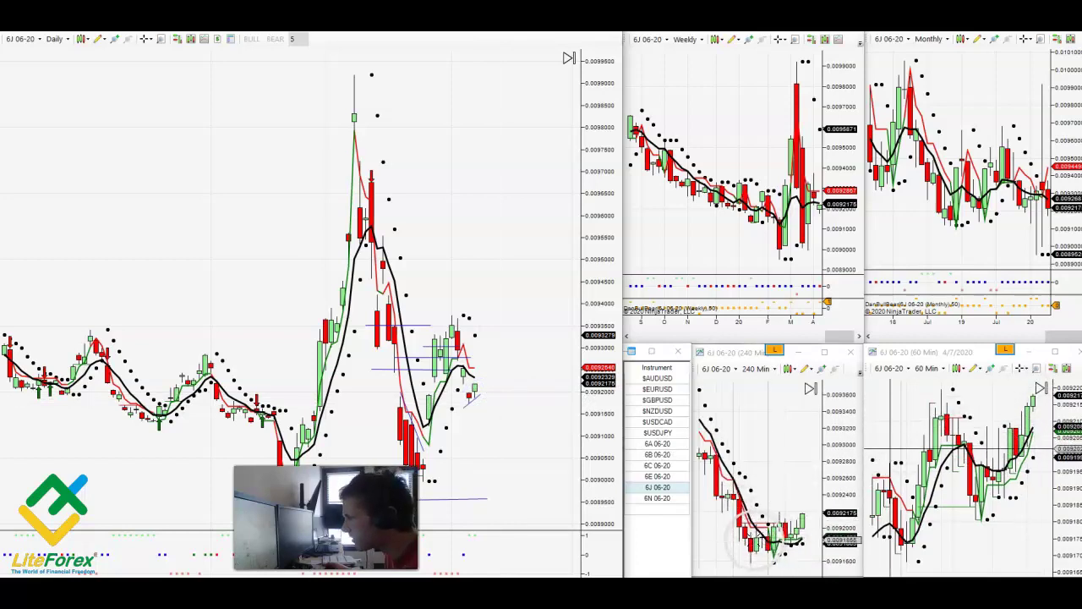
Step: Maximize the 6J 240-minute chart and draw a horizontal line through the recent lows at about 0.00917, extending past the latest candle
click(824, 351)
scroll(829, 393, down, 5)
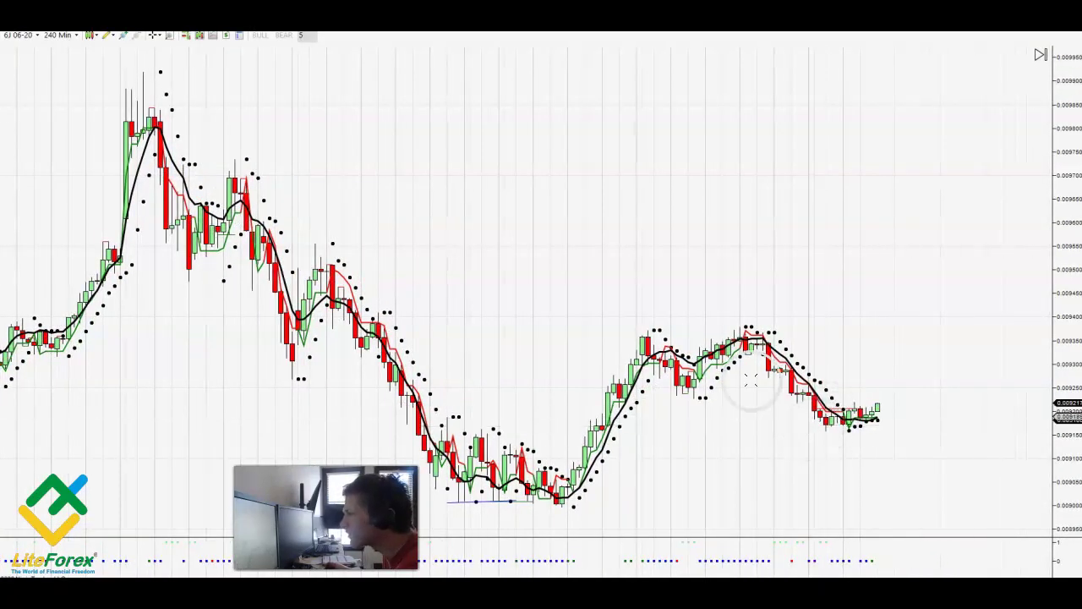
click(115, 37)
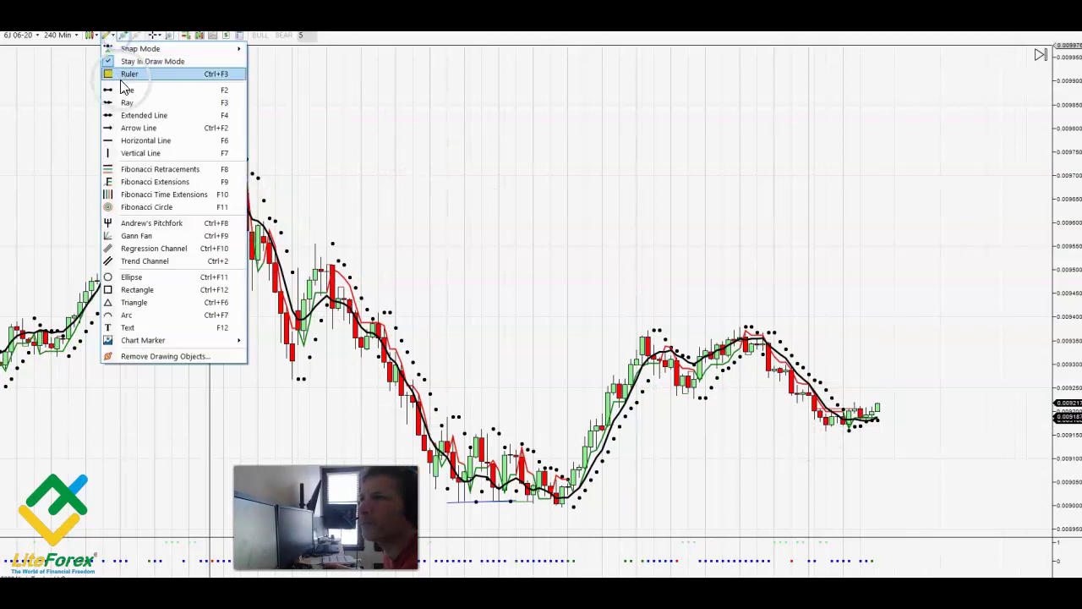
click(126, 76)
click(850, 423)
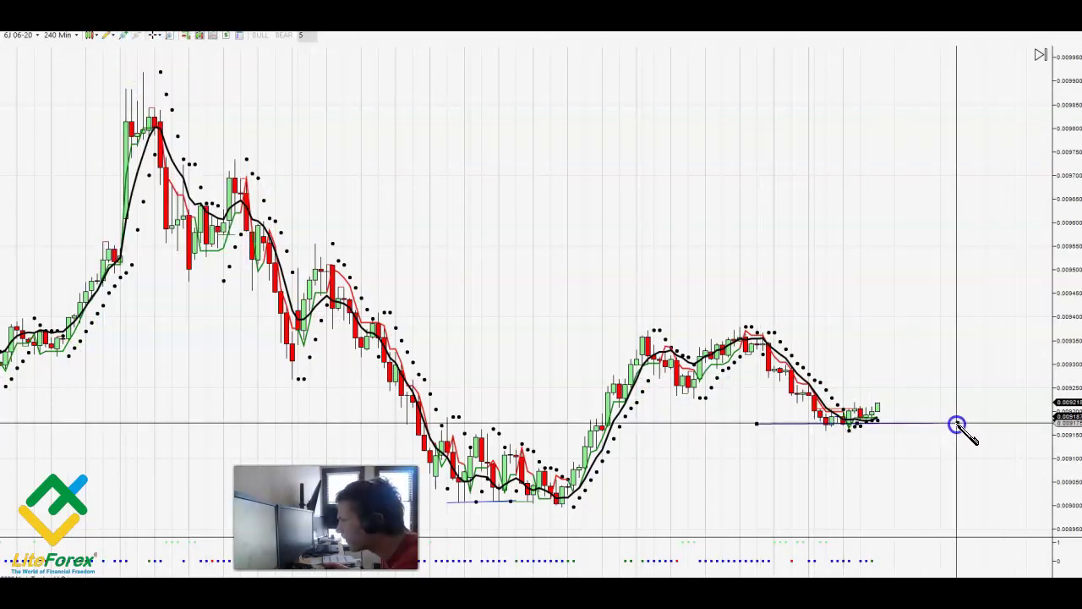
Step: Examine the recent 6J 240-minute candles at the new support line, restore the multi-chart layout and check the daily chart
middle_click(850, 440)
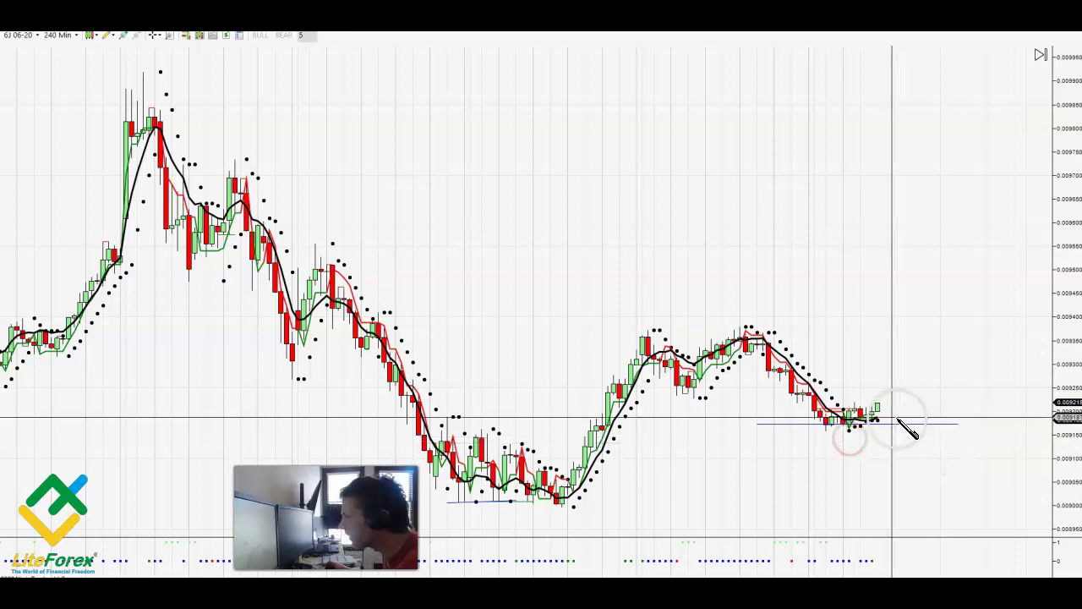
middle_click(846, 423)
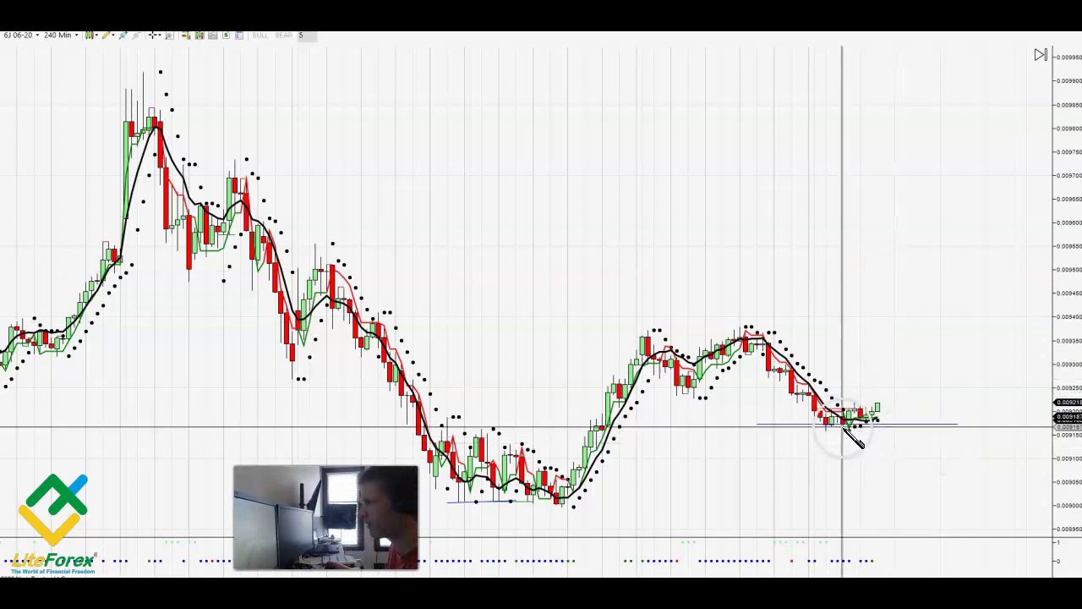
middle_click(845, 423)
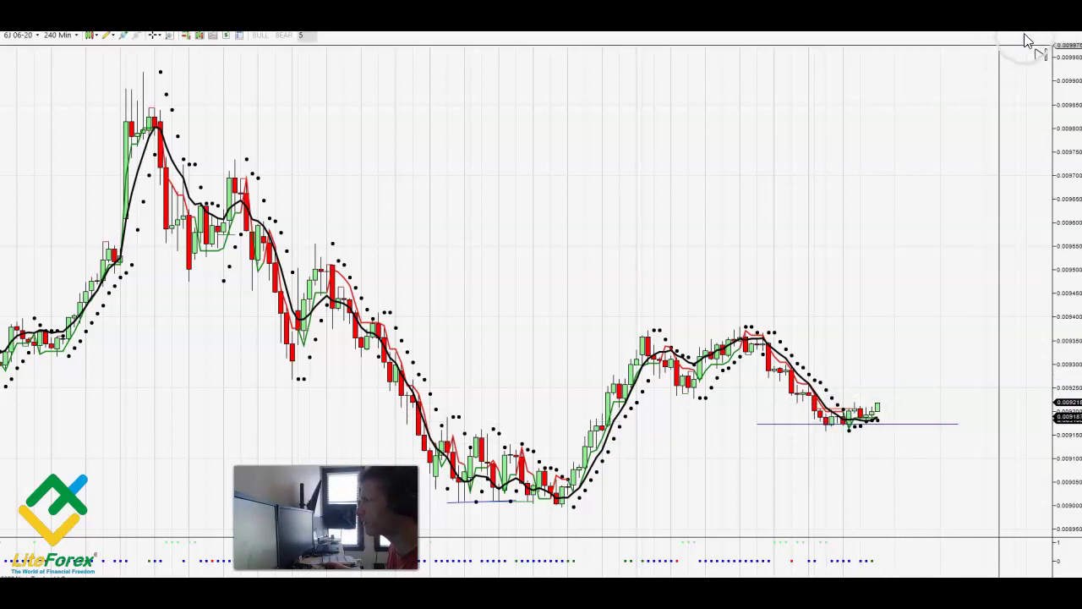
click(1040, 55)
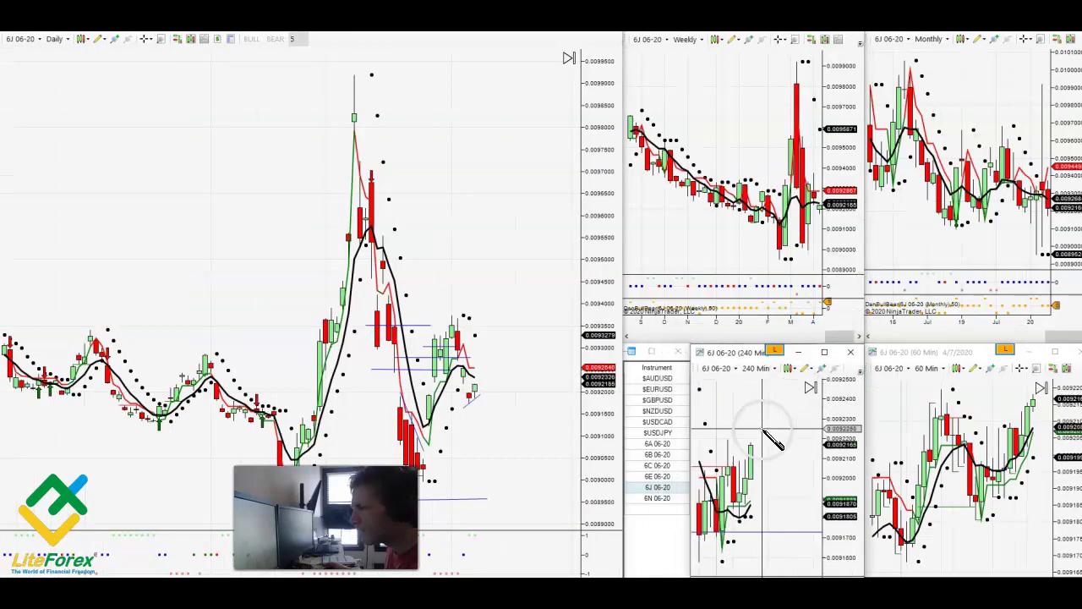
middle_click(484, 402)
middle_click(490, 225)
Step: Load $USDJPY in all charts again and extend the daily chart's horizontal line at about 108.50 past the latest candle
click(660, 435)
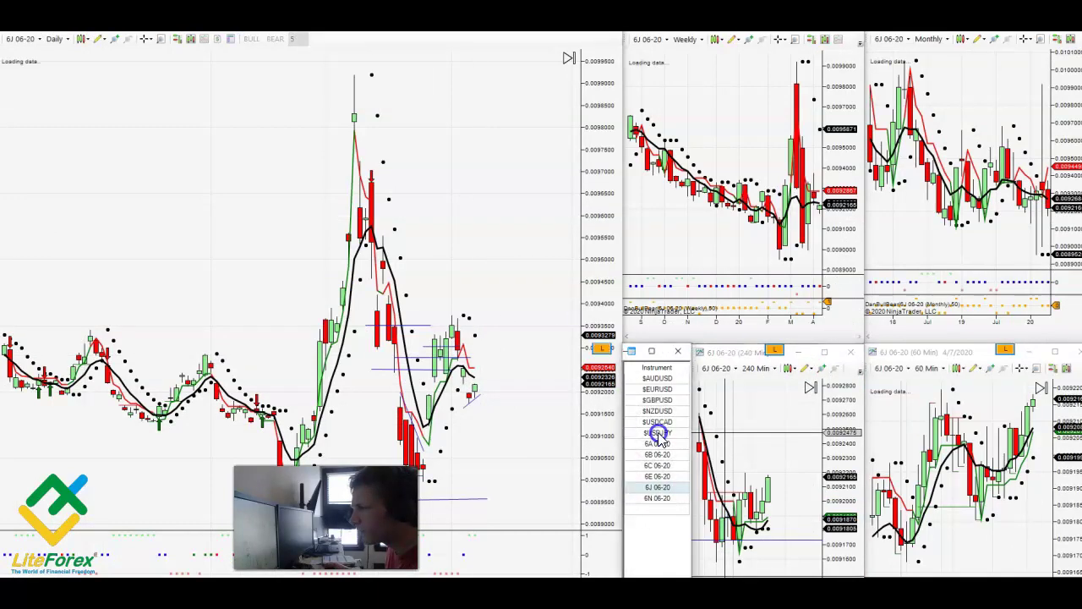
middle_click(507, 362)
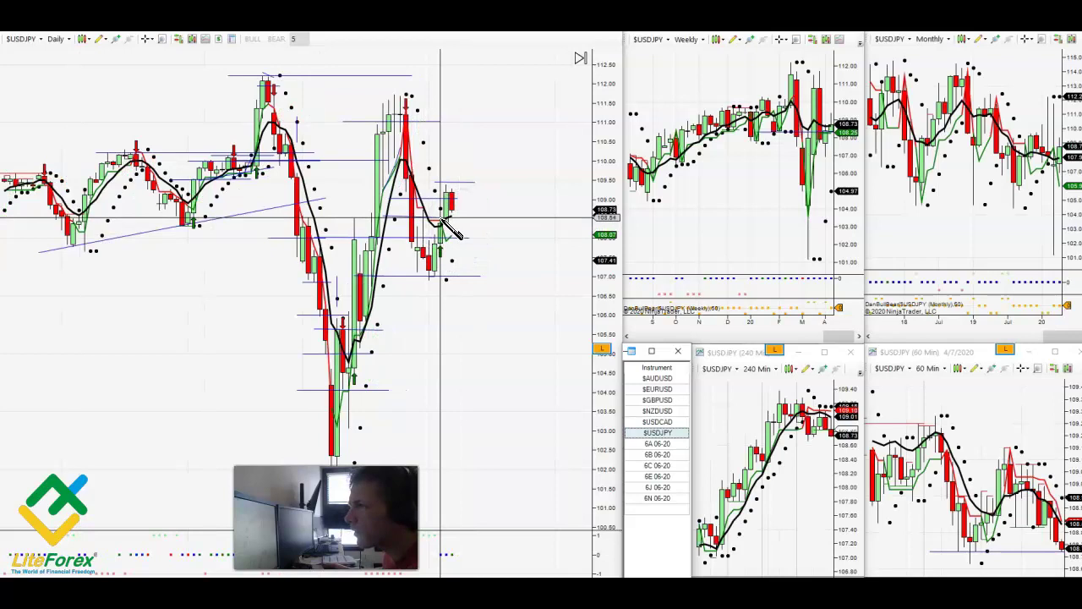
click(501, 220)
drag(504, 219, 503, 218)
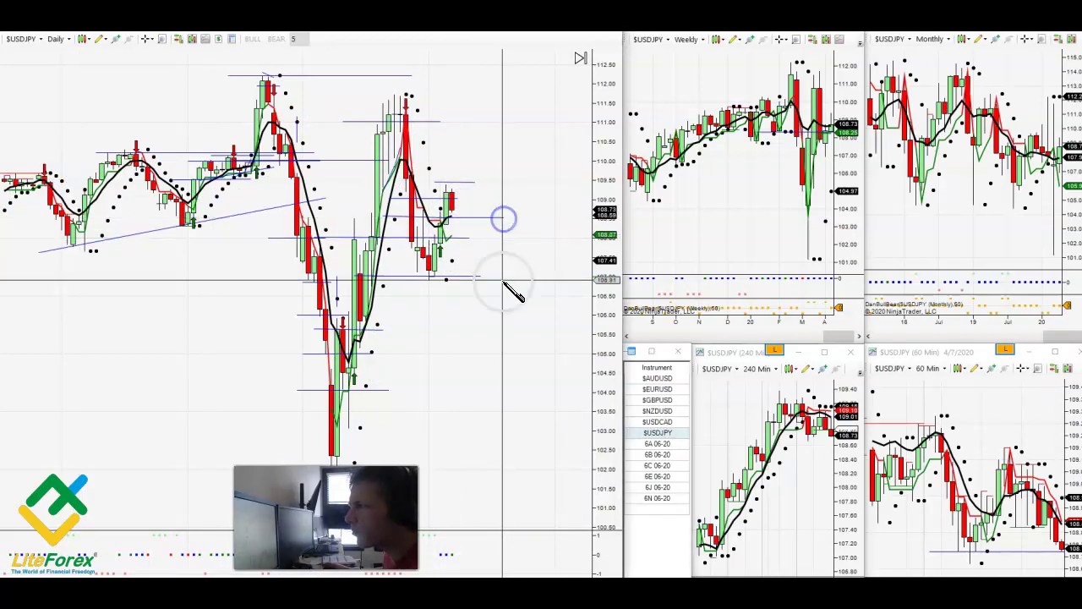
Step: Examine the latest $USDJPY daily candles against the horizontal lines at about 108.50, 108.00 and 107.00, and check the latest weekly candles
click(450, 239)
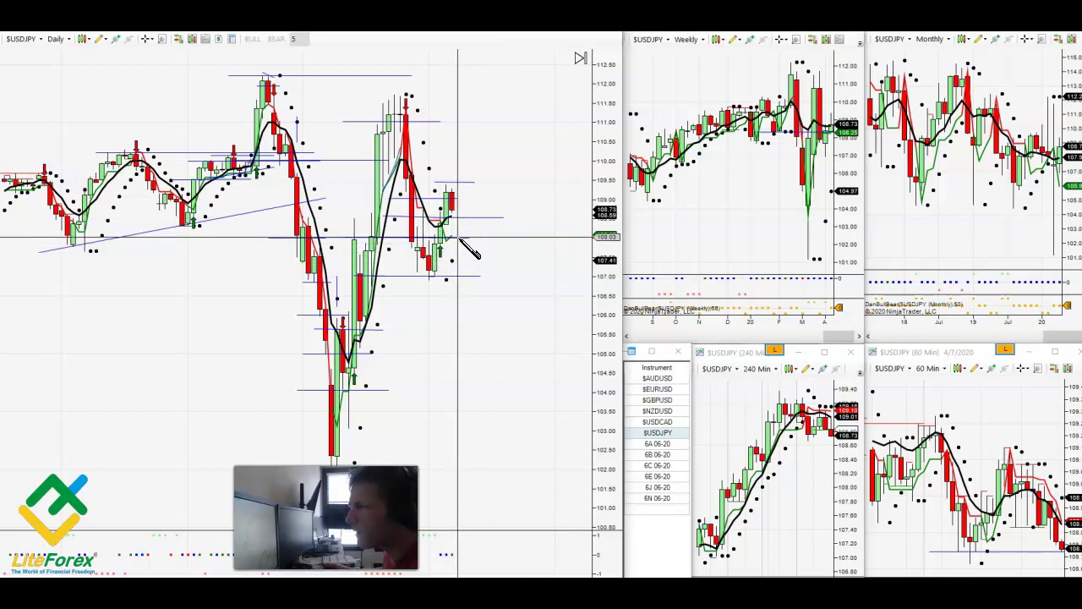
click(503, 244)
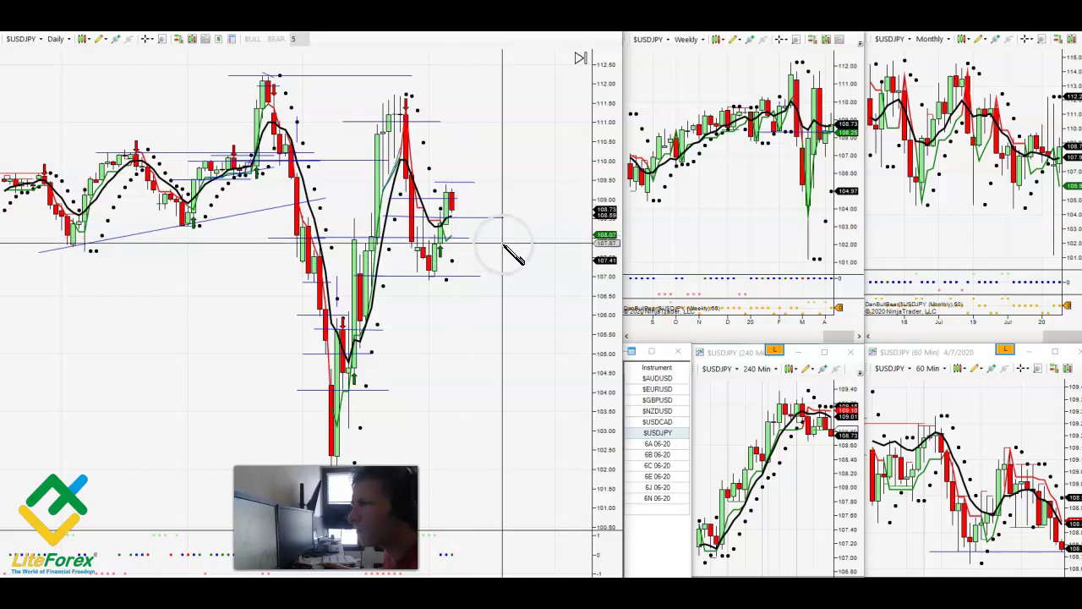
click(453, 243)
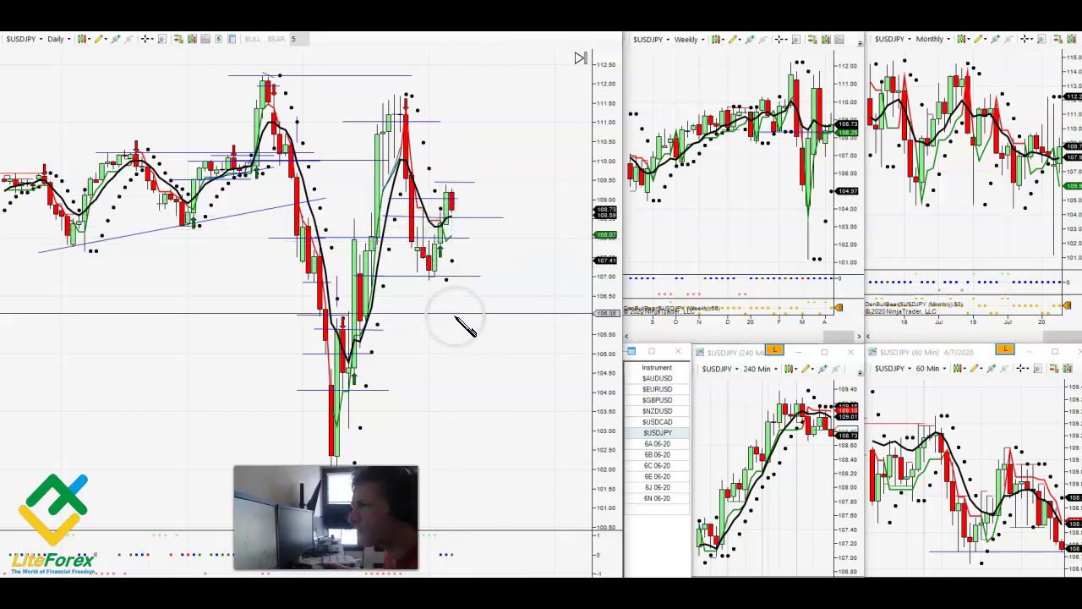
click(463, 258)
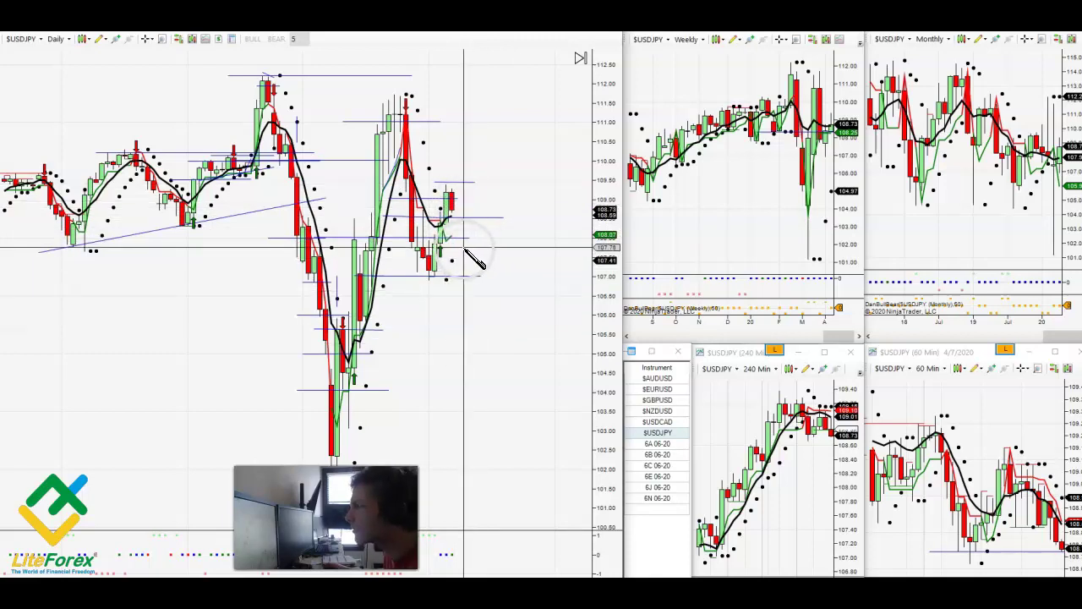
drag(796, 235, 762, 235)
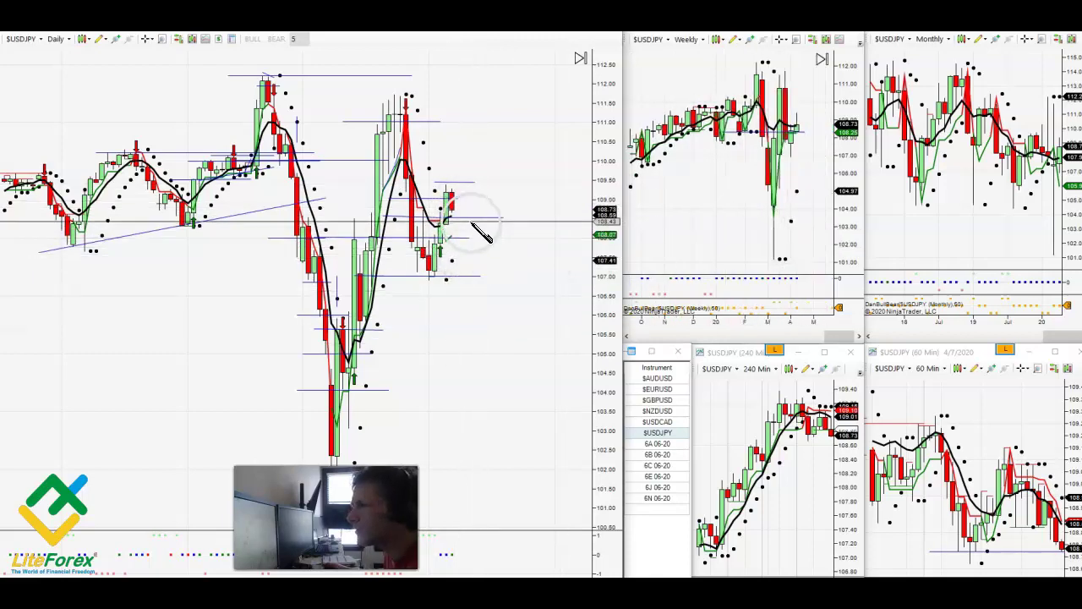
click(459, 173)
click(459, 269)
click(602, 446)
click(521, 443)
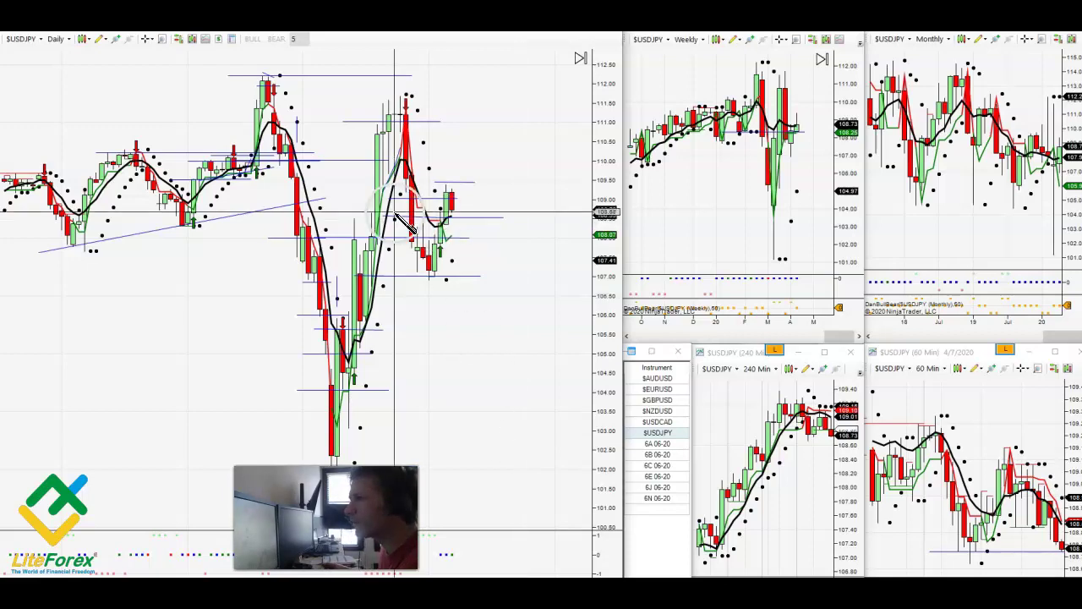
click(459, 230)
middle_click(514, 294)
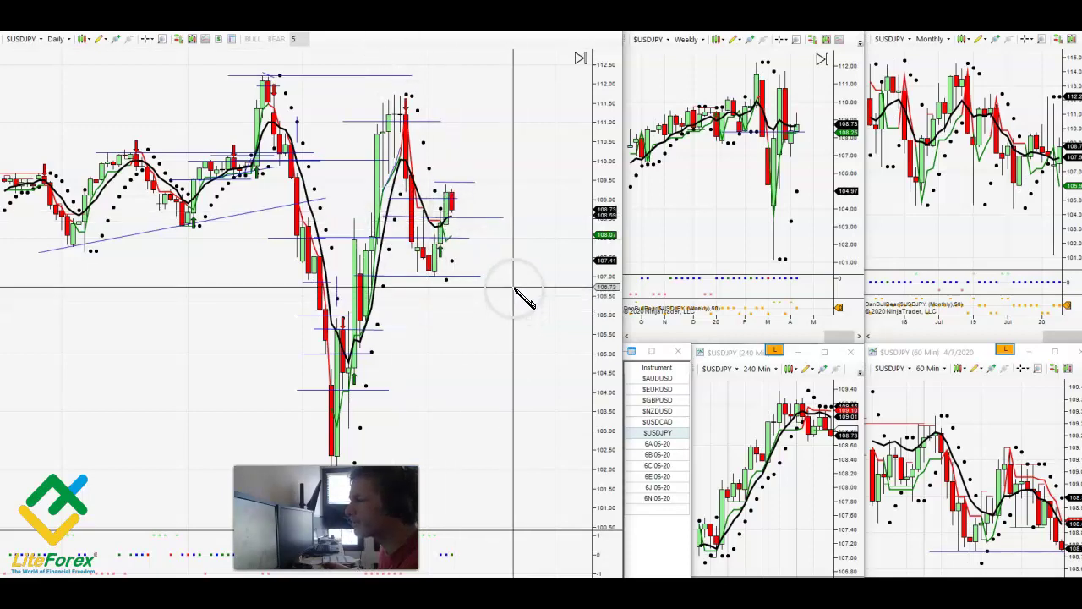